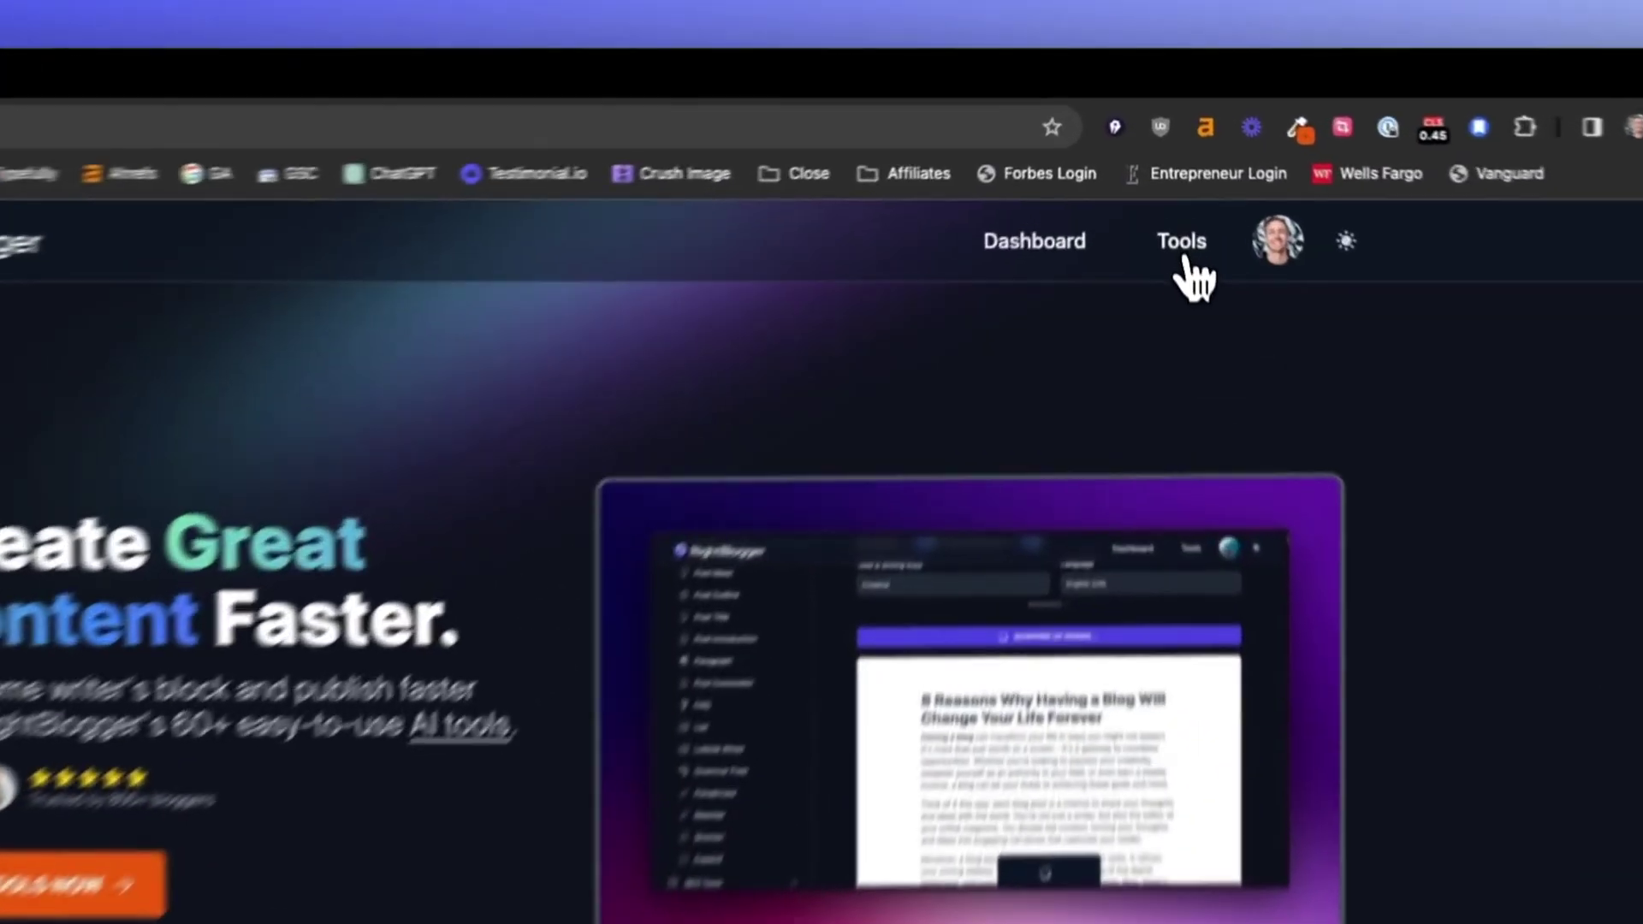
Step: Go from the homepage to RightBlogger's Tools page listing all 63 tools
{"action": "left_click", "coordinate": [1166, 163]}
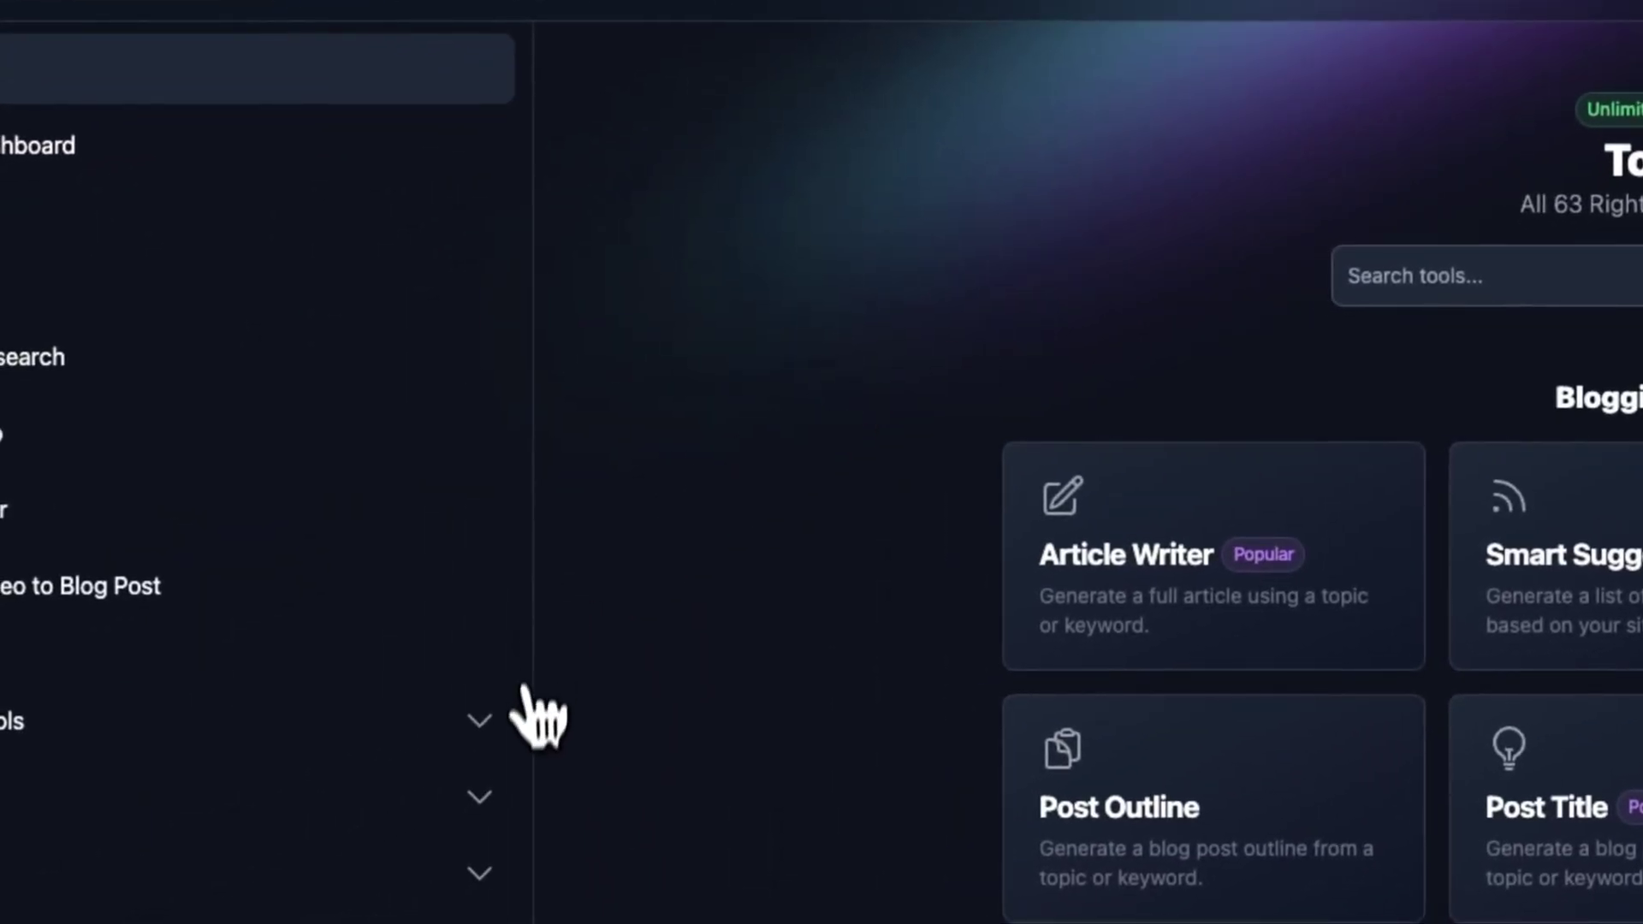
Step: Open Keyword Research from the sidebar's Blogging Tools > SEO Tools group
{"action": "left_click", "coordinate": [480, 723]}
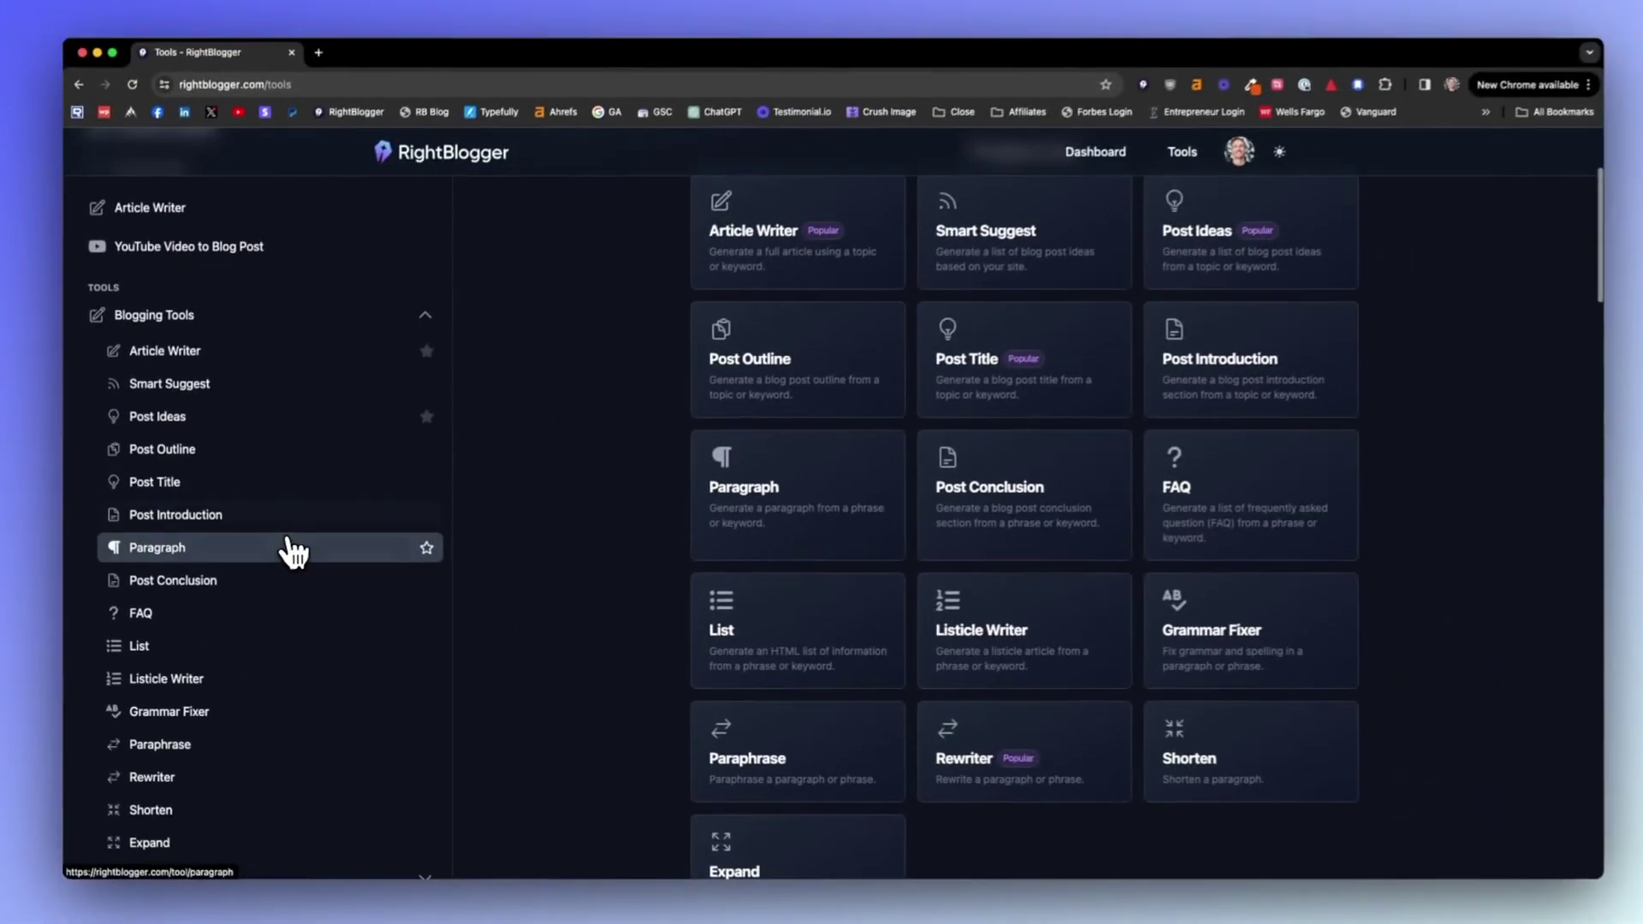
{"action": "scroll", "coordinate": [287, 547], "scroll_direction": "down", "scroll_amount": 2}
{"action": "scroll", "coordinate": [291, 555], "scroll_direction": "down", "scroll_amount": 5}
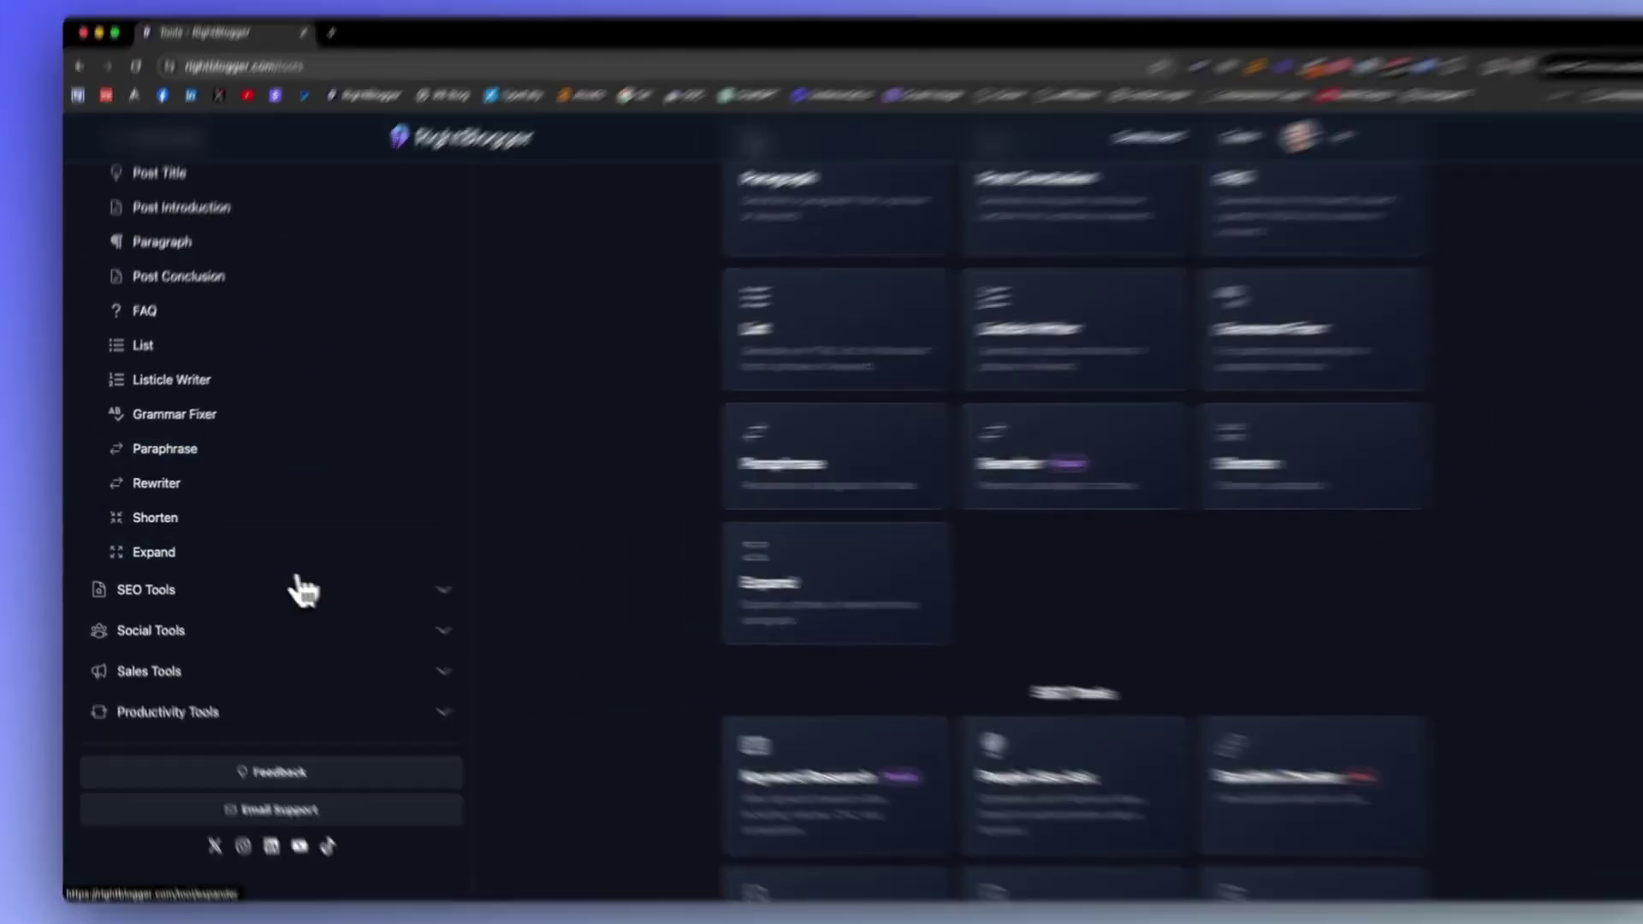
{"action": "left_click", "coordinate": [291, 585]}
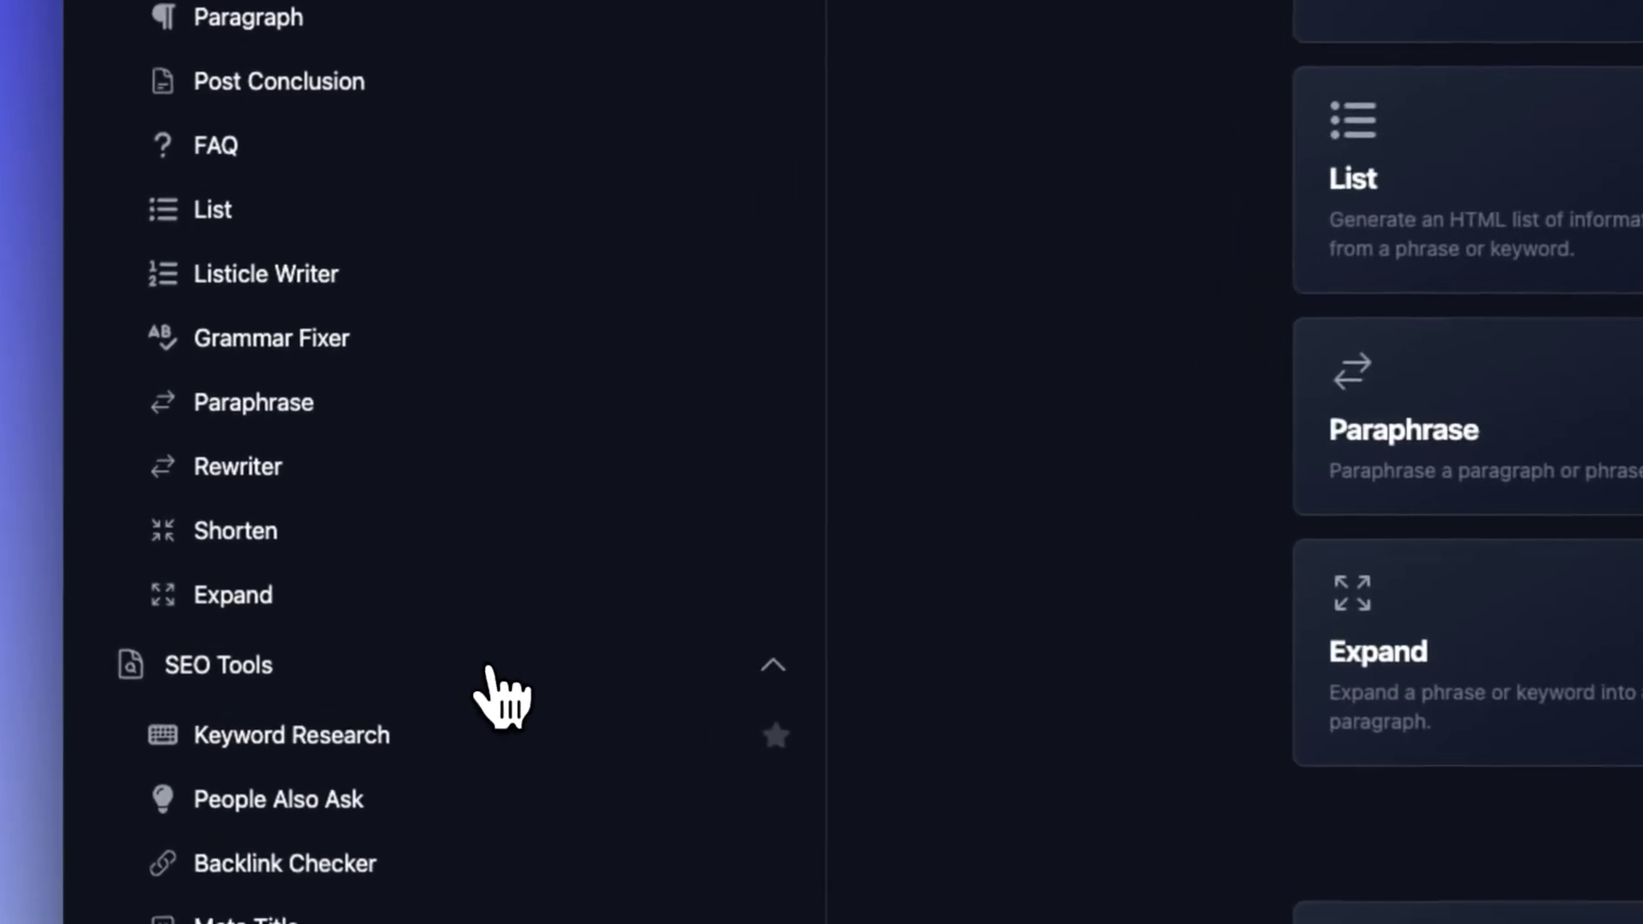
{"action": "scroll", "coordinate": [502, 697], "scroll_direction": "down", "scroll_amount": 2}
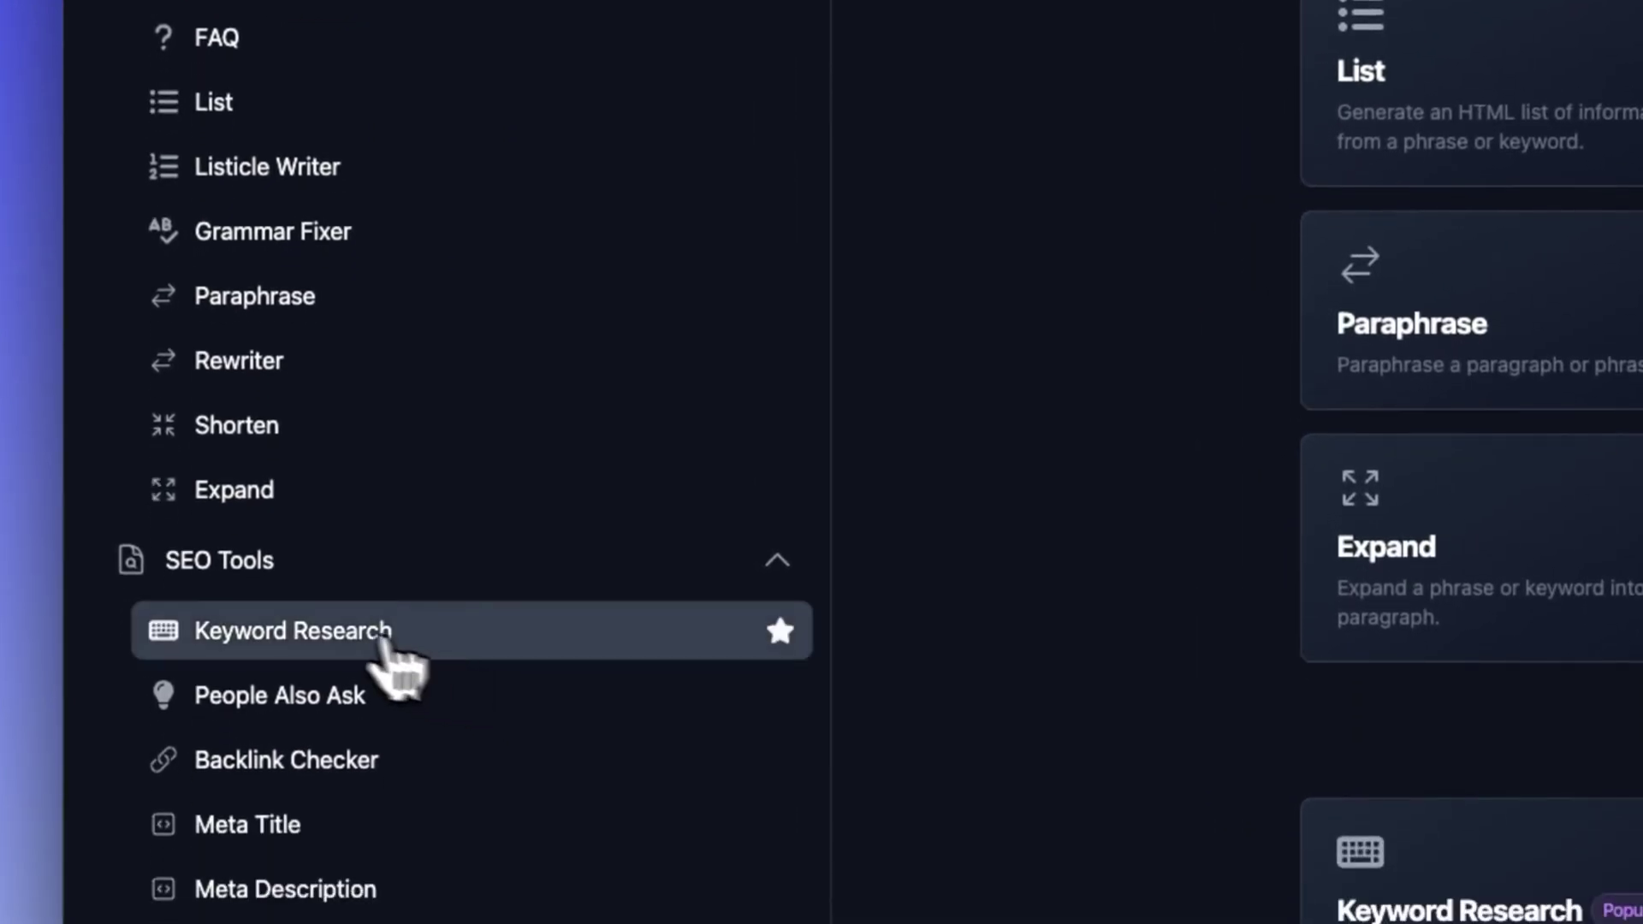
{"action": "left_click", "coordinate": [312, 644]}
Step: Generate related keyword ideas from 'marketing software' with the sparkle button
{"action": "scroll", "coordinate": [331, 659], "scroll_direction": "up", "scroll_amount": 5}
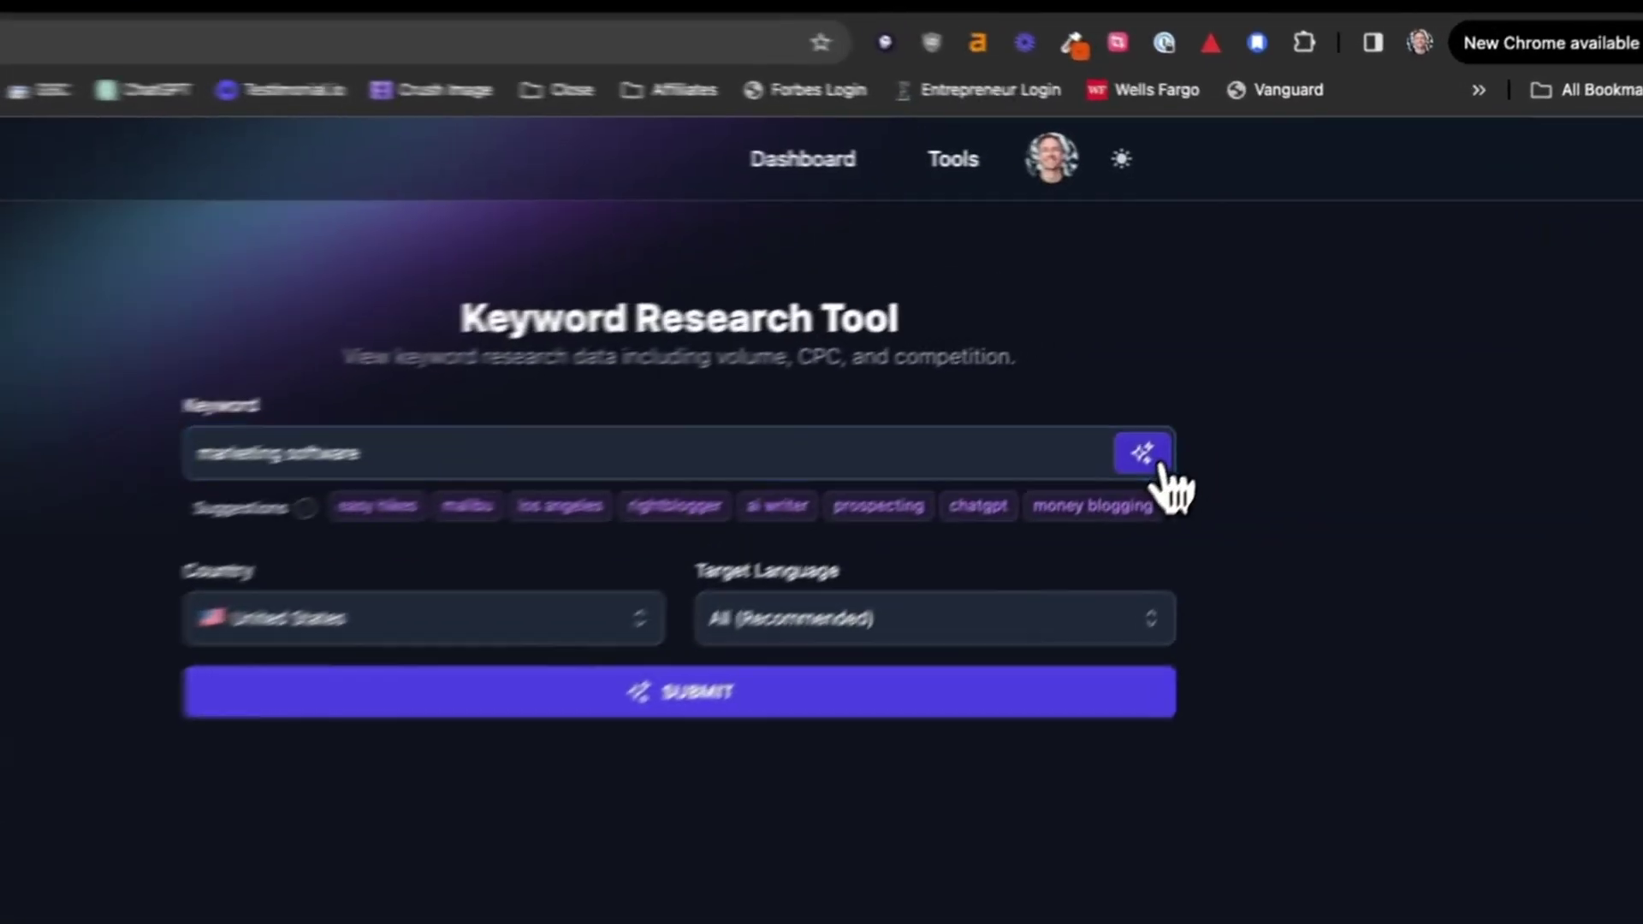
{"action": "left_click", "coordinate": [1284, 334]}
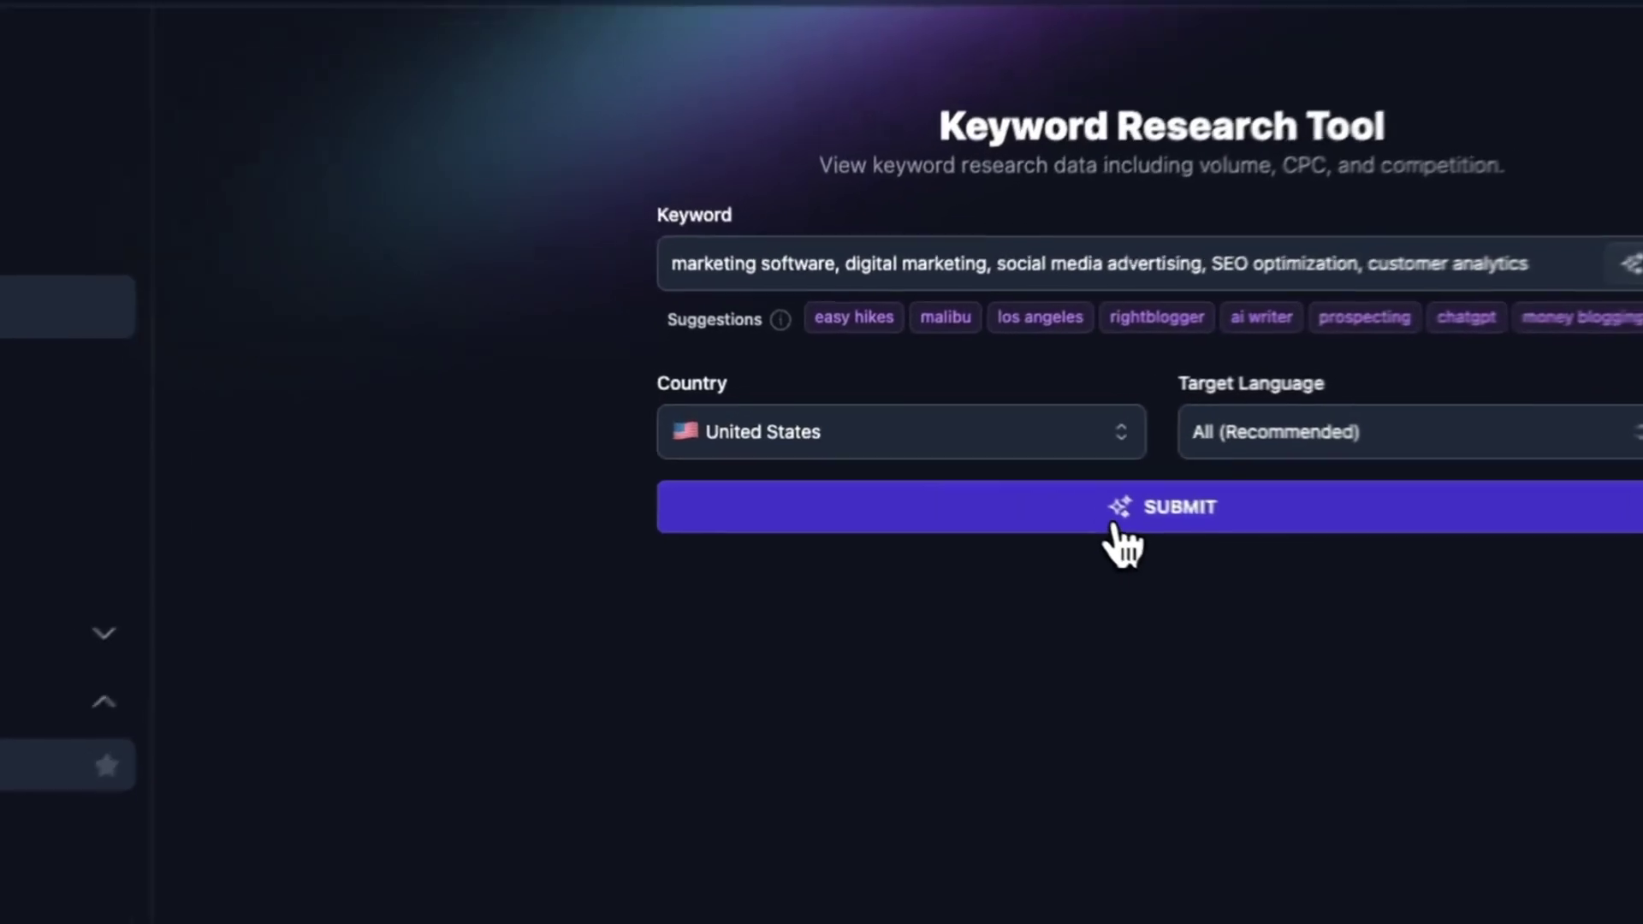
Step: Research the five keywords, from marketing software to customer analytics
{"action": "left_click", "coordinate": [986, 473]}
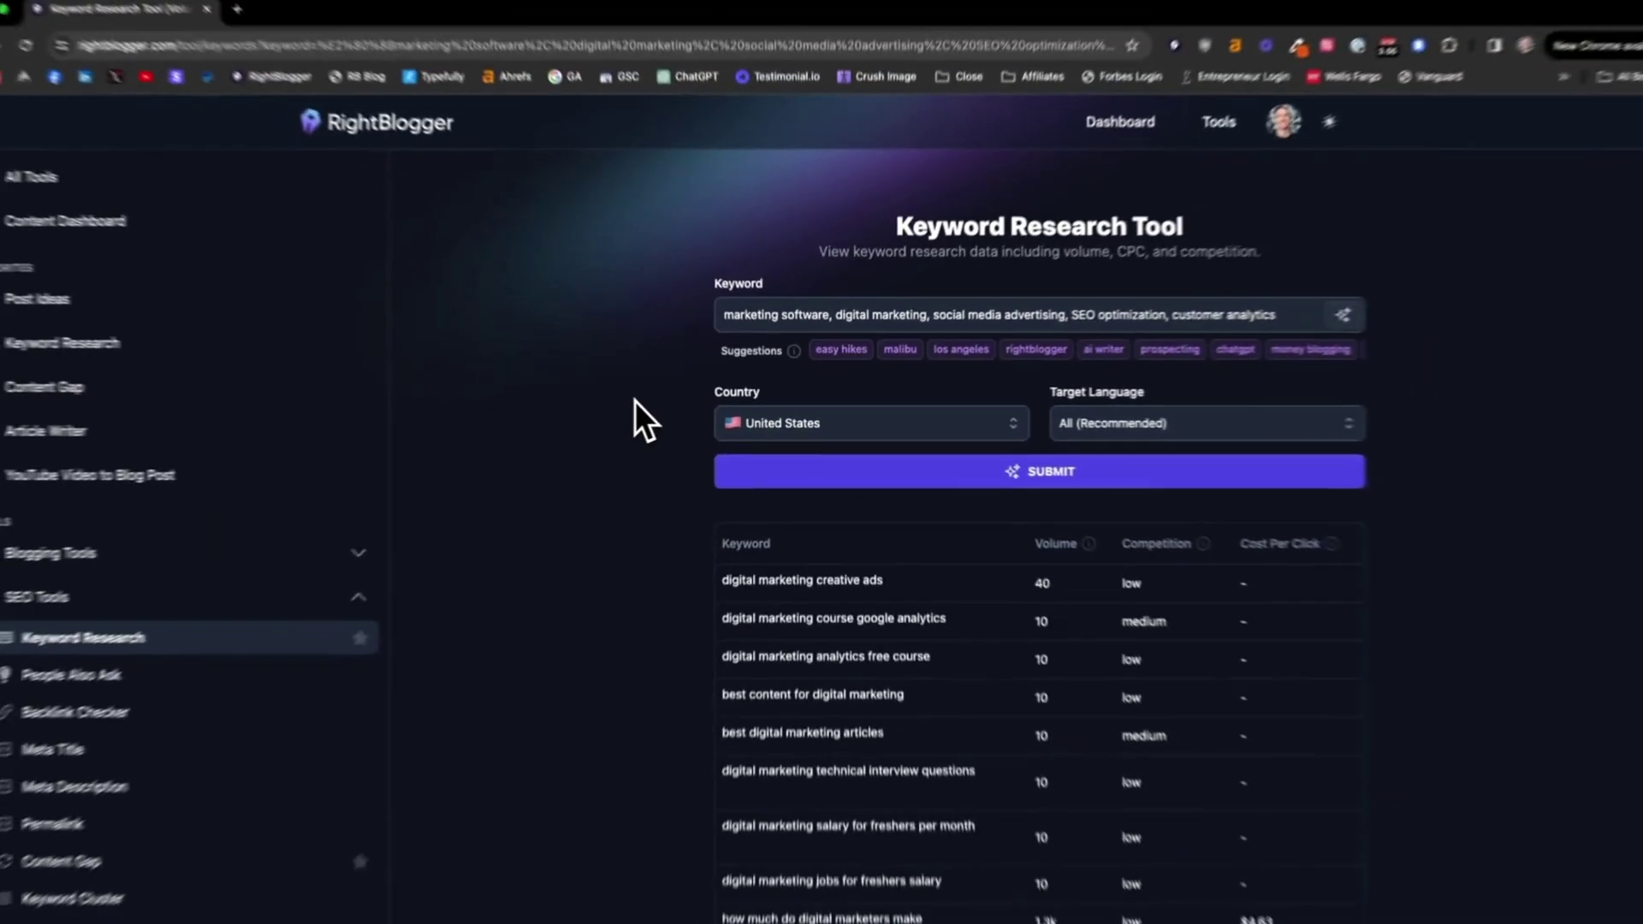
Step: Review the keyword results table down to the pagination bar and back to the top
{"action": "scroll", "coordinate": [657, 402], "scroll_direction": "down", "scroll_amount": 3}
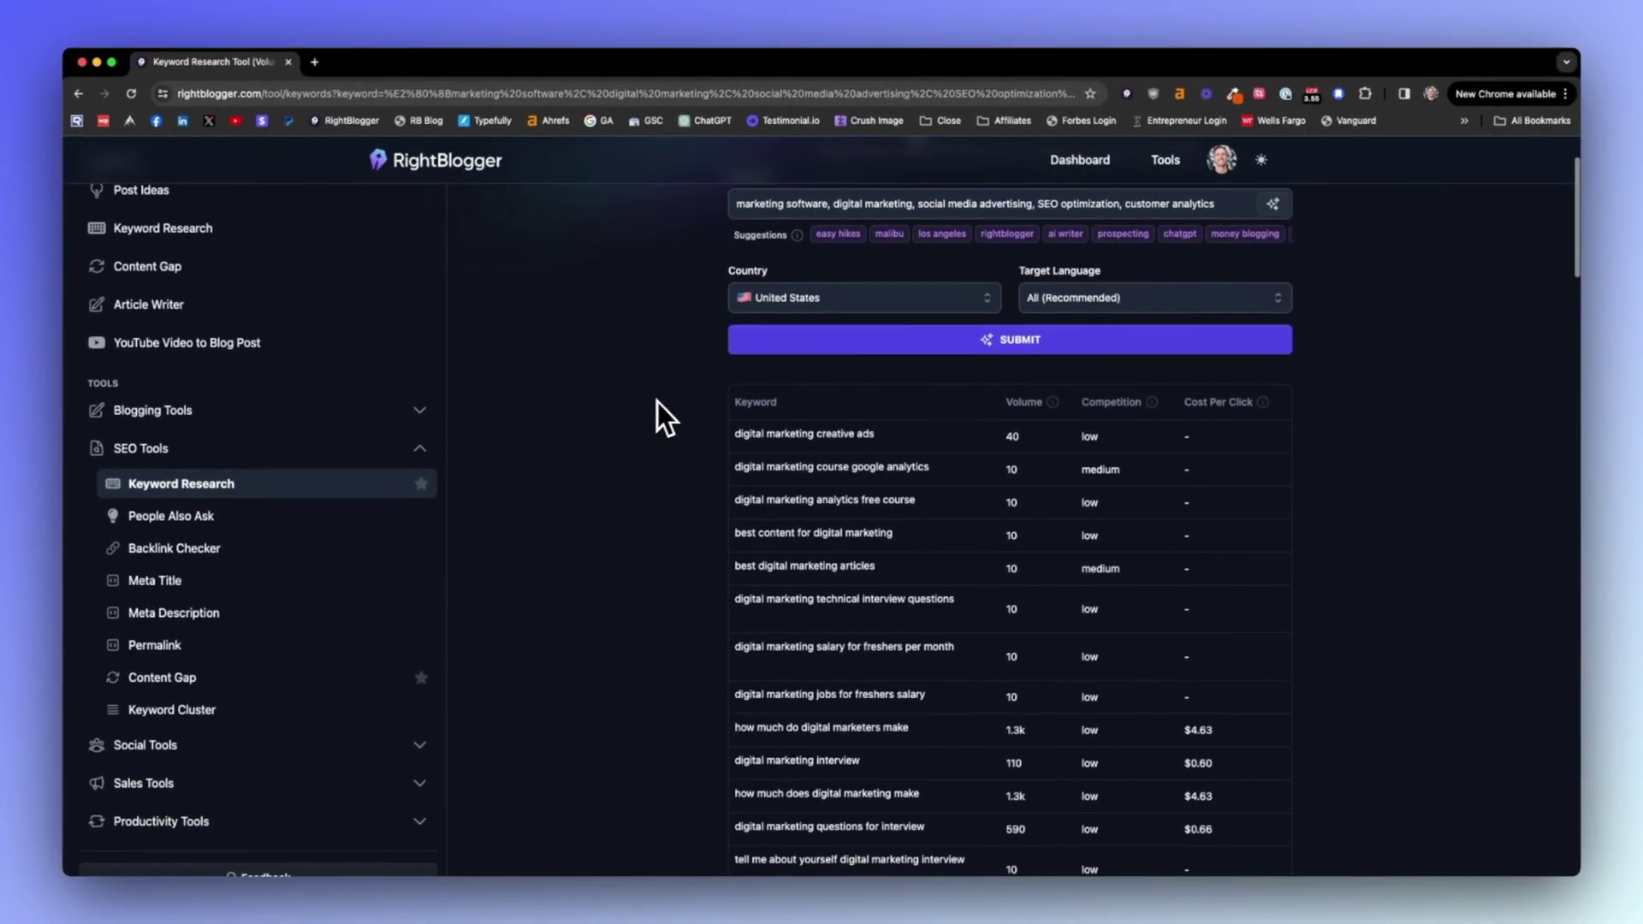
{"action": "scroll", "coordinate": [653, 402], "scroll_direction": "down", "scroll_amount": 12}
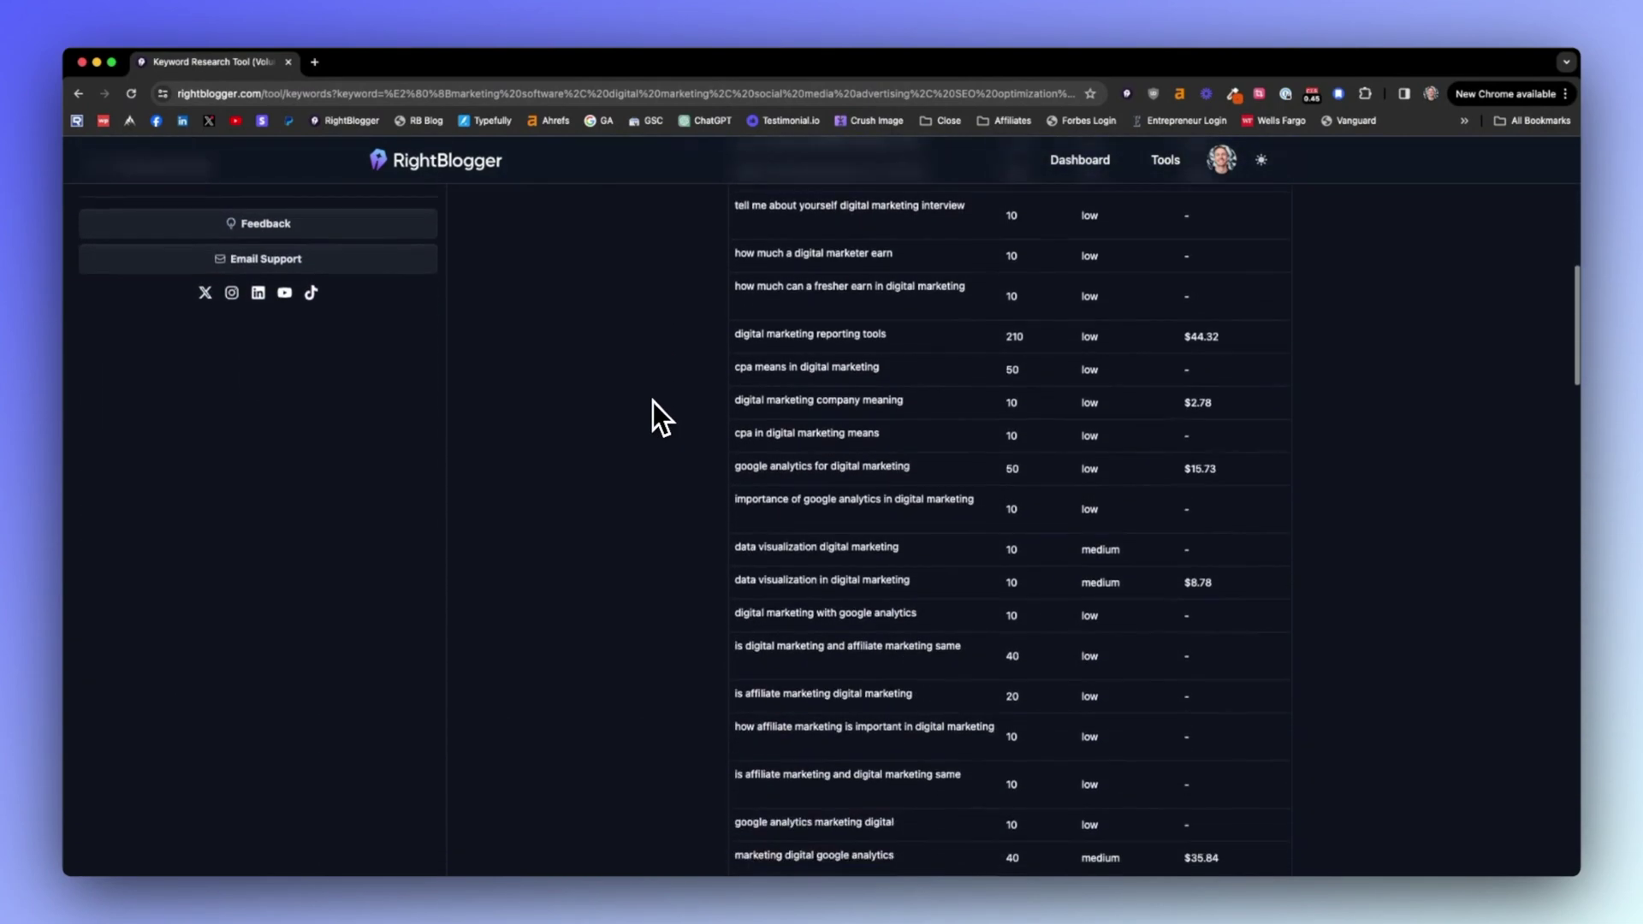
{"action": "scroll", "coordinate": [654, 402], "scroll_direction": "down", "scroll_amount": 10}
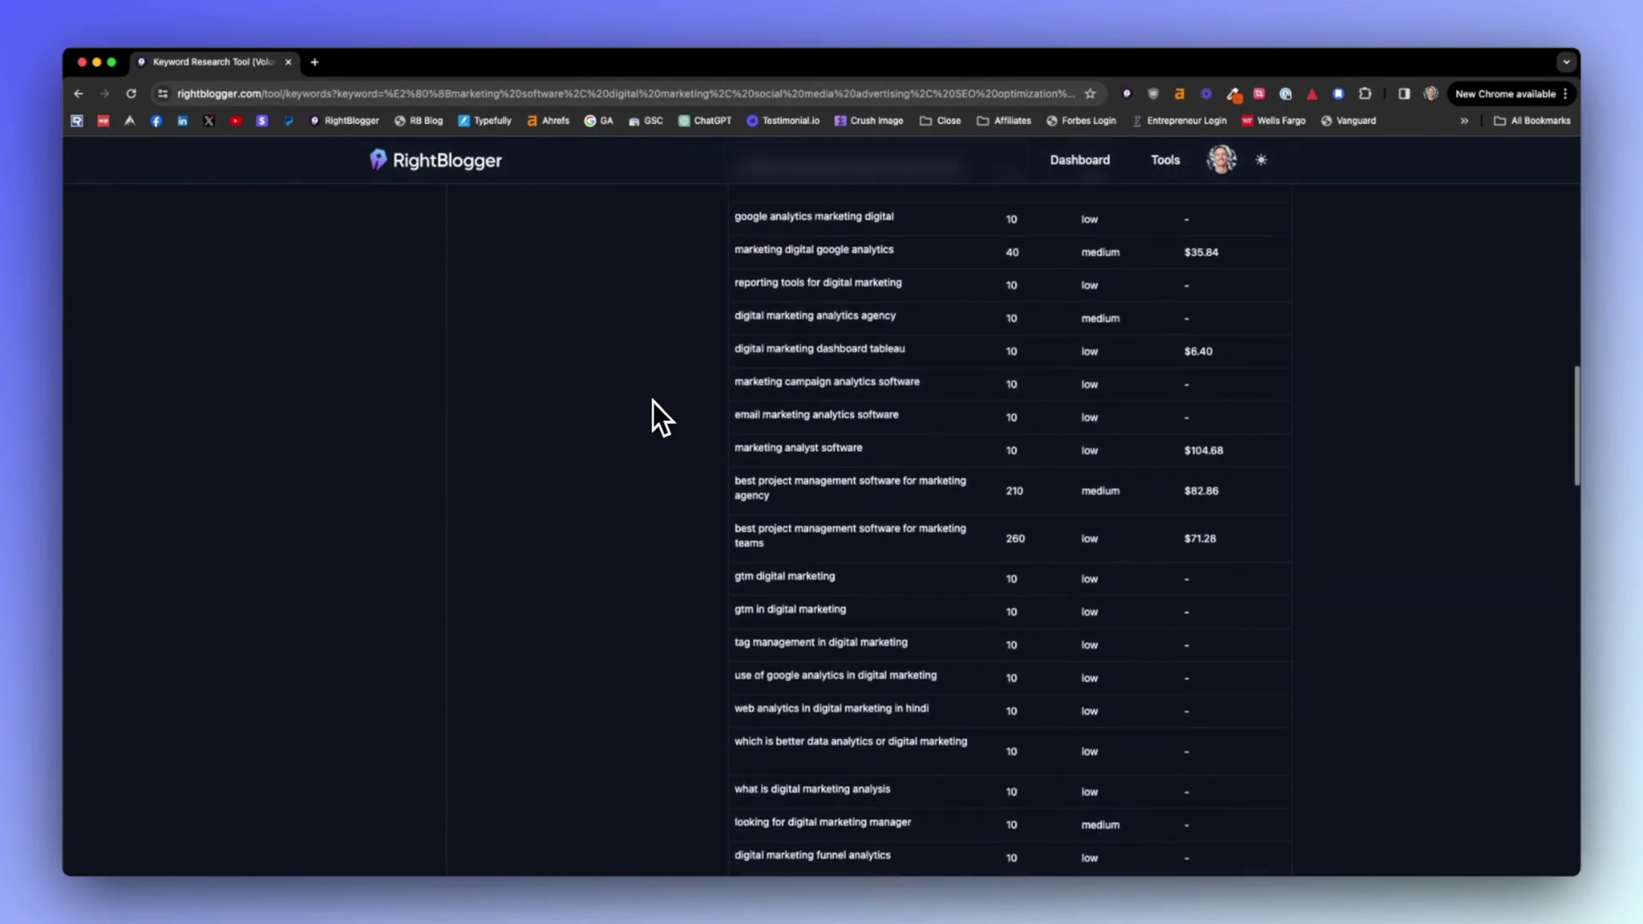
{"action": "scroll", "coordinate": [653, 402], "scroll_direction": "down", "scroll_amount": 11}
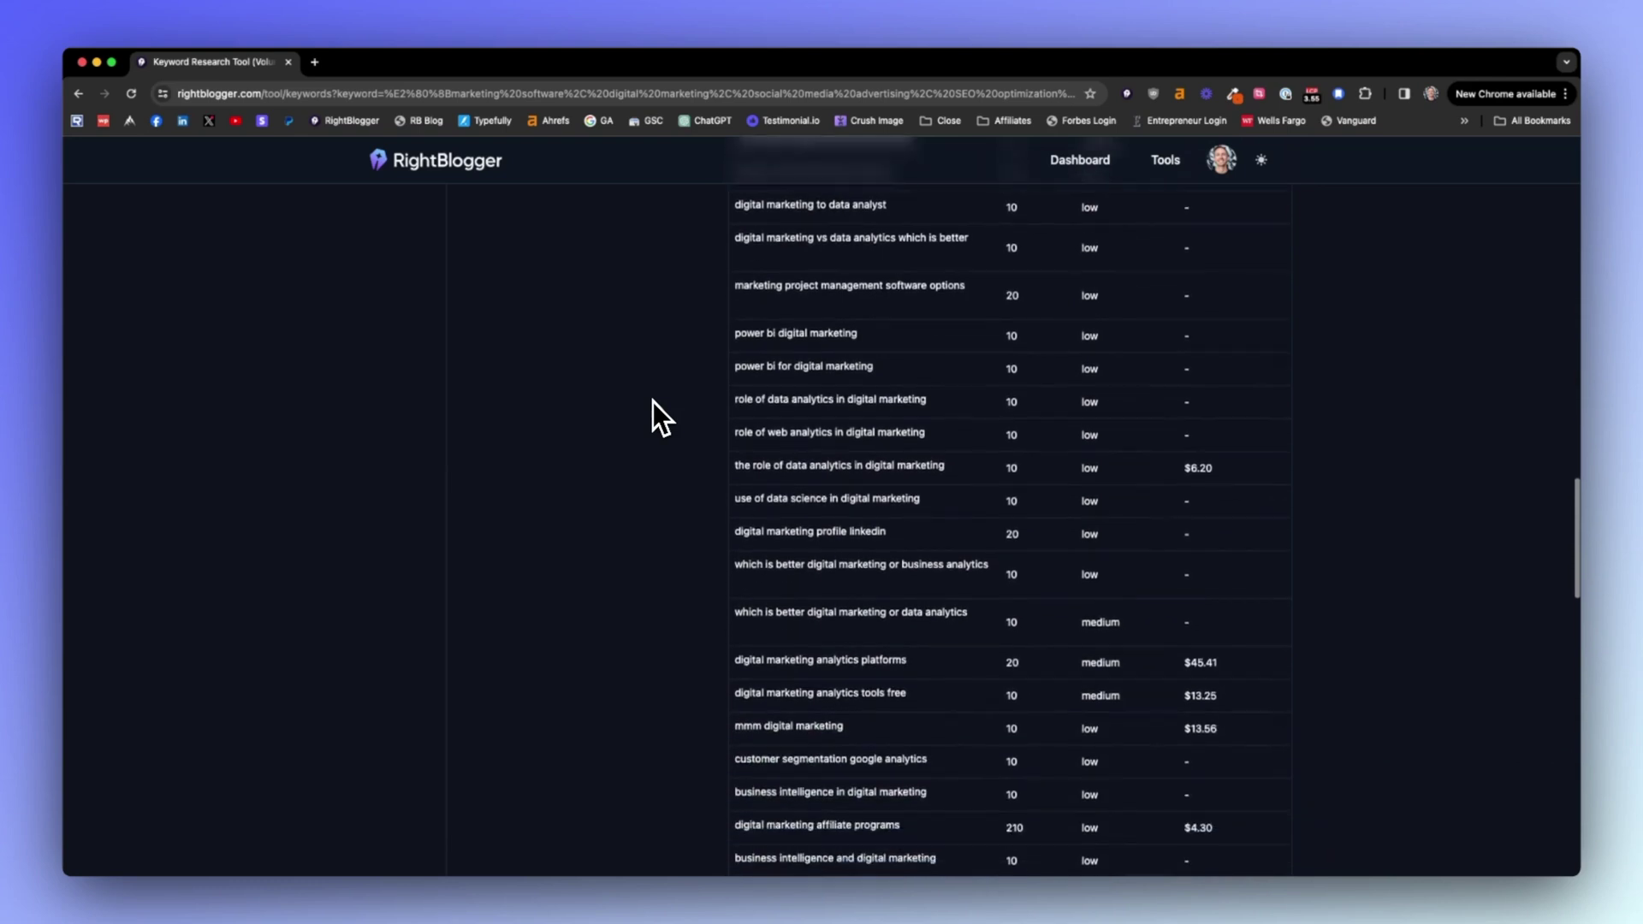
{"action": "scroll", "coordinate": [654, 403], "scroll_direction": "down", "scroll_amount": 5}
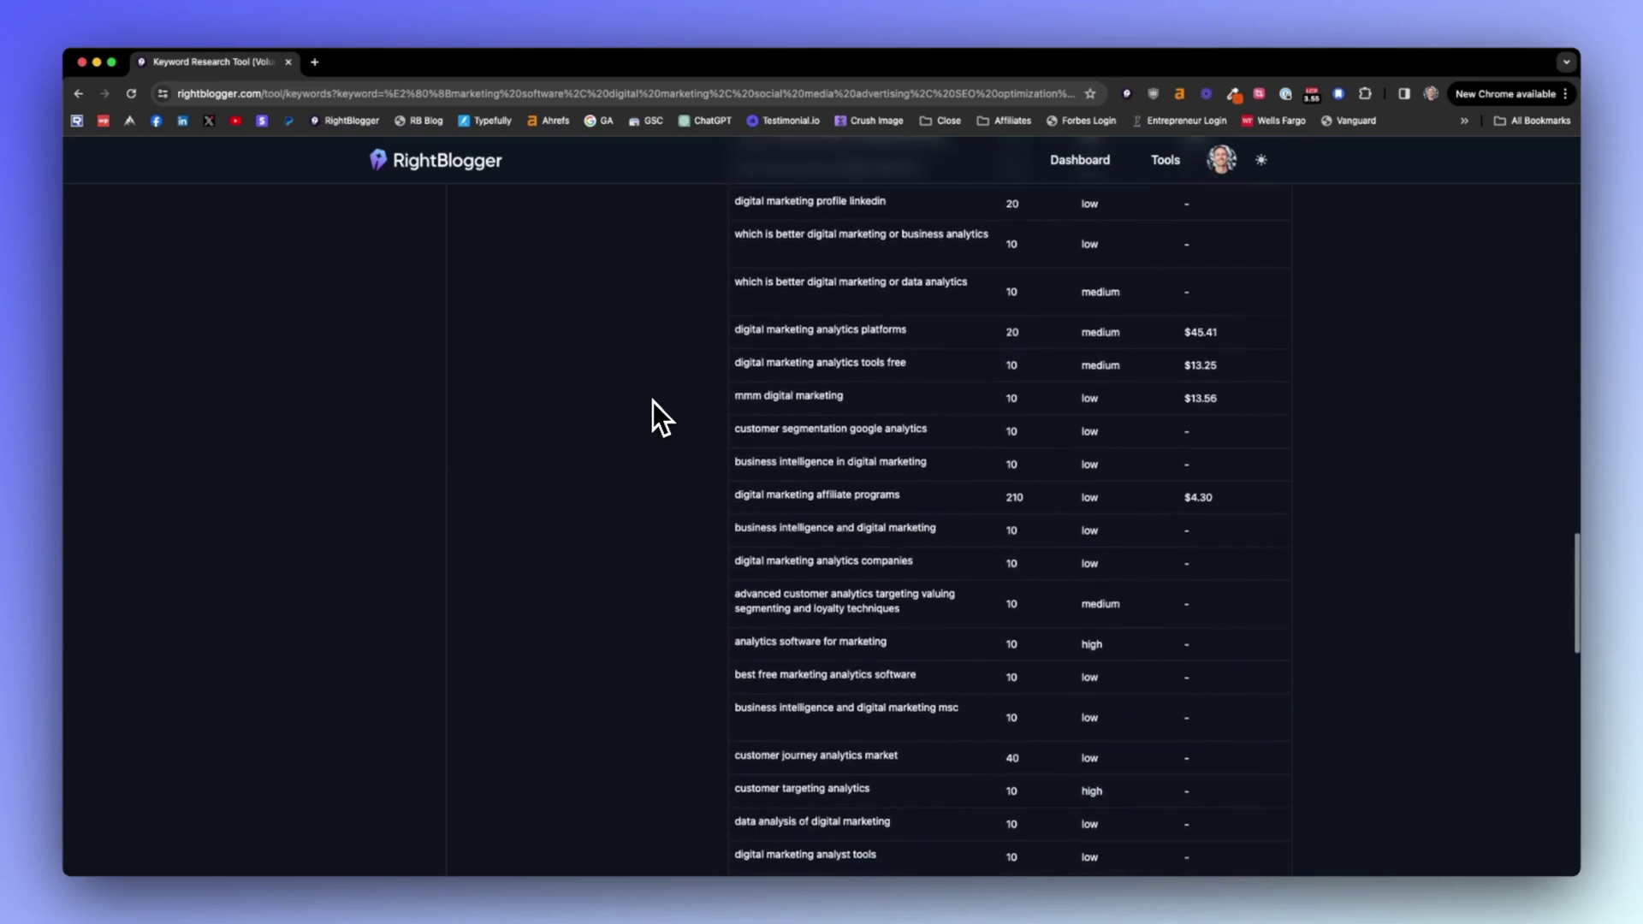
{"action": "scroll", "coordinate": [654, 402], "scroll_direction": "down", "scroll_amount": 11}
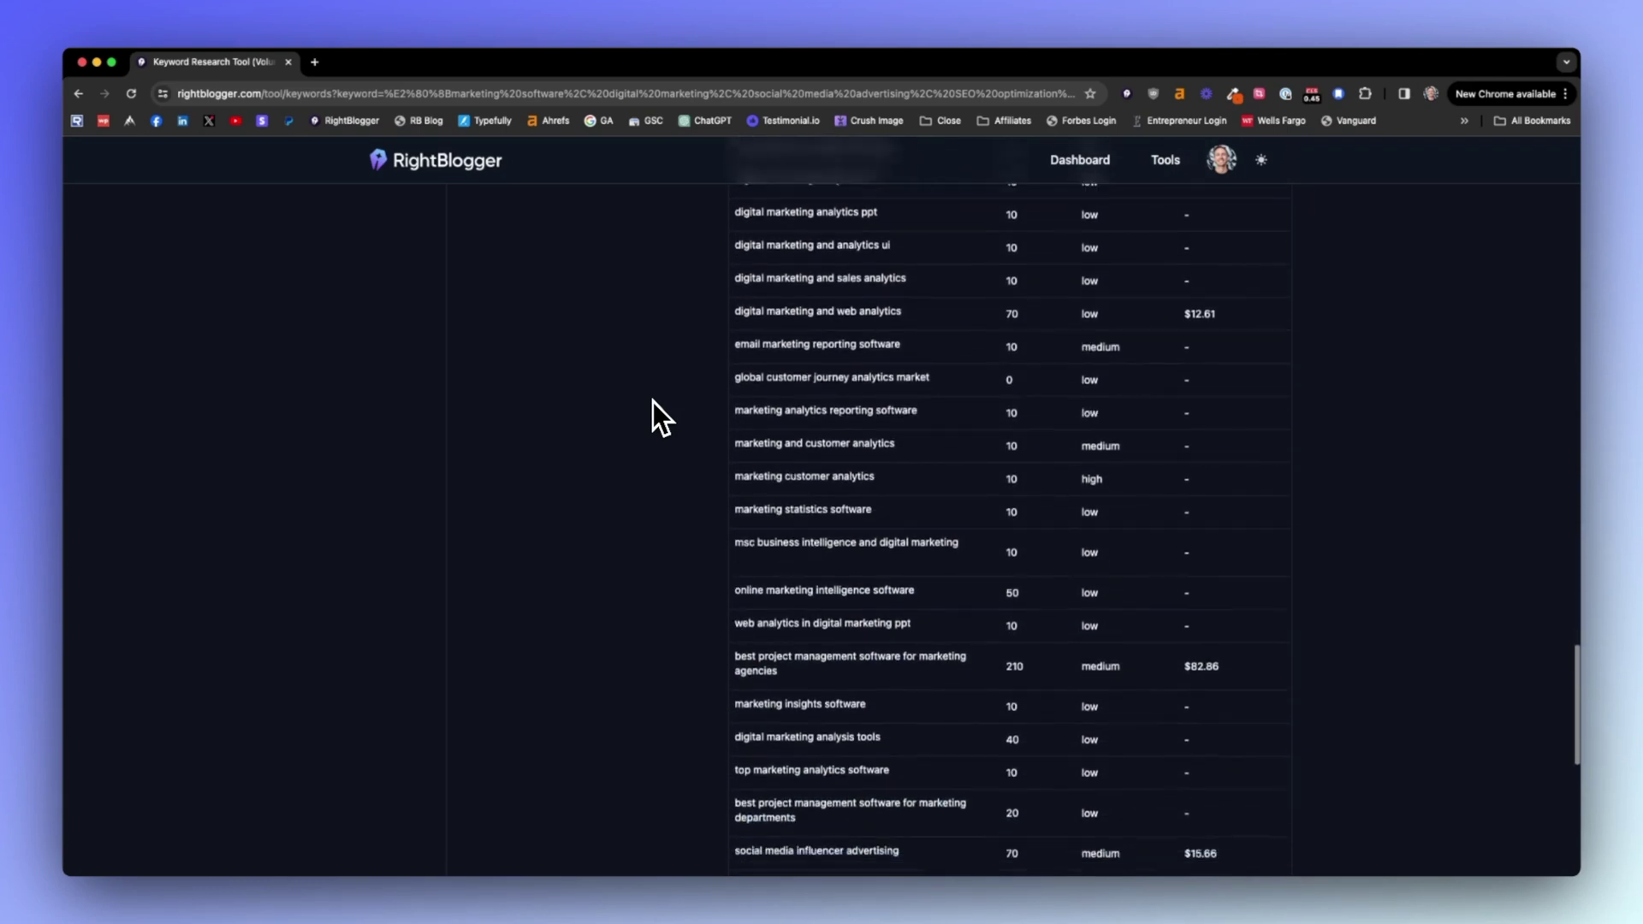
{"action": "scroll", "coordinate": [654, 402], "scroll_direction": "down", "scroll_amount": 3}
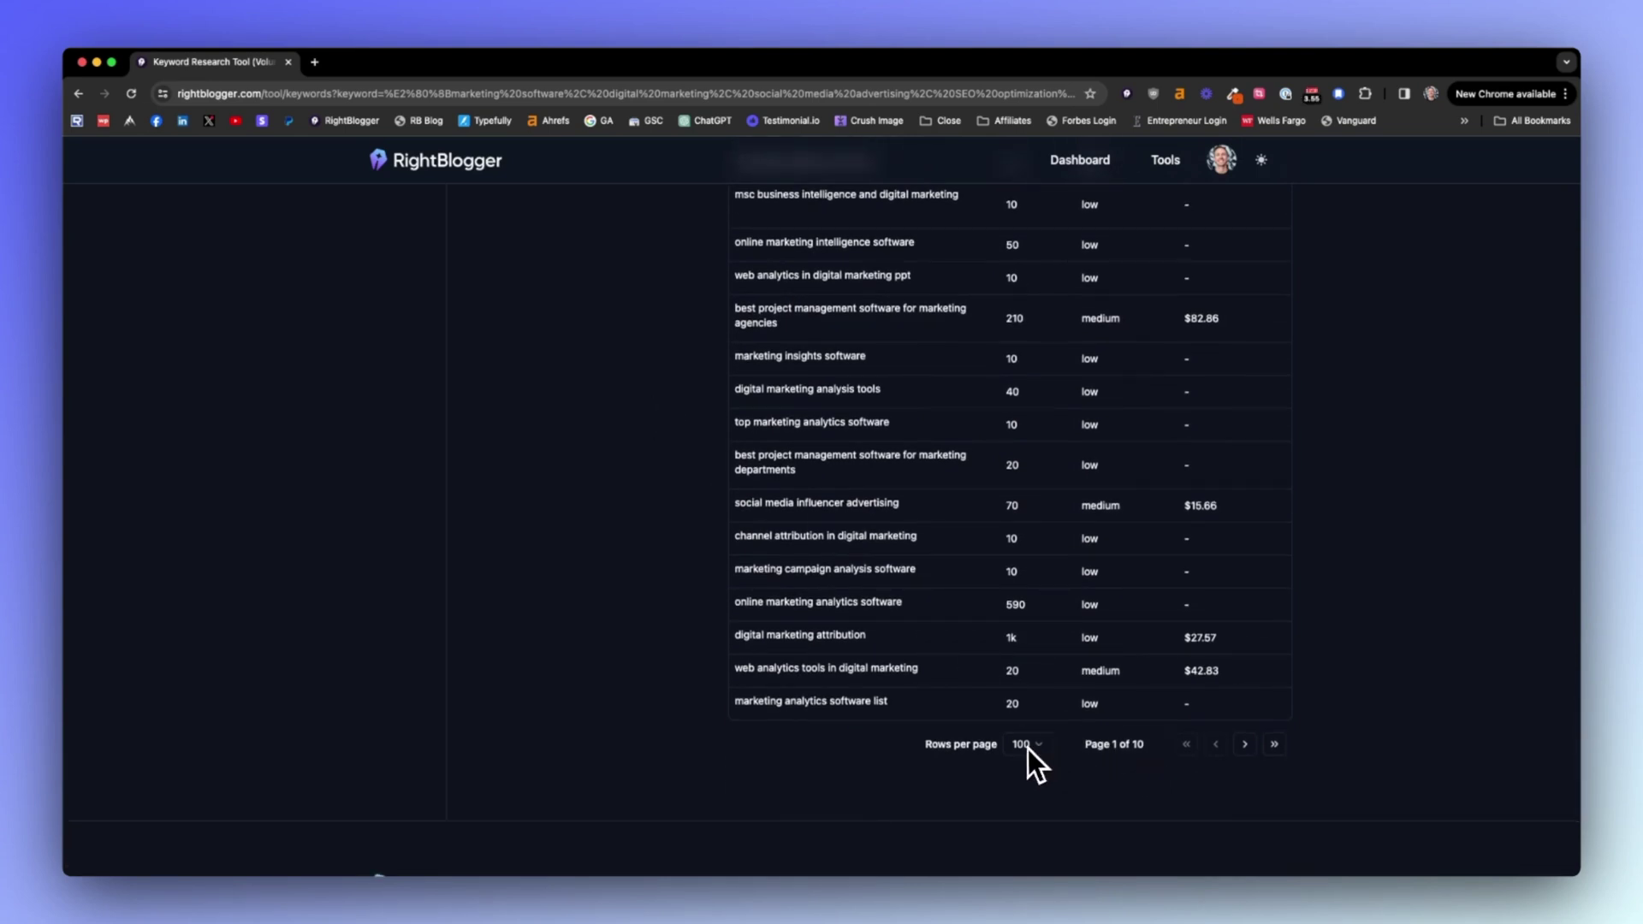
{"action": "scroll", "coordinate": [993, 736], "scroll_direction": "up", "scroll_amount": 9}
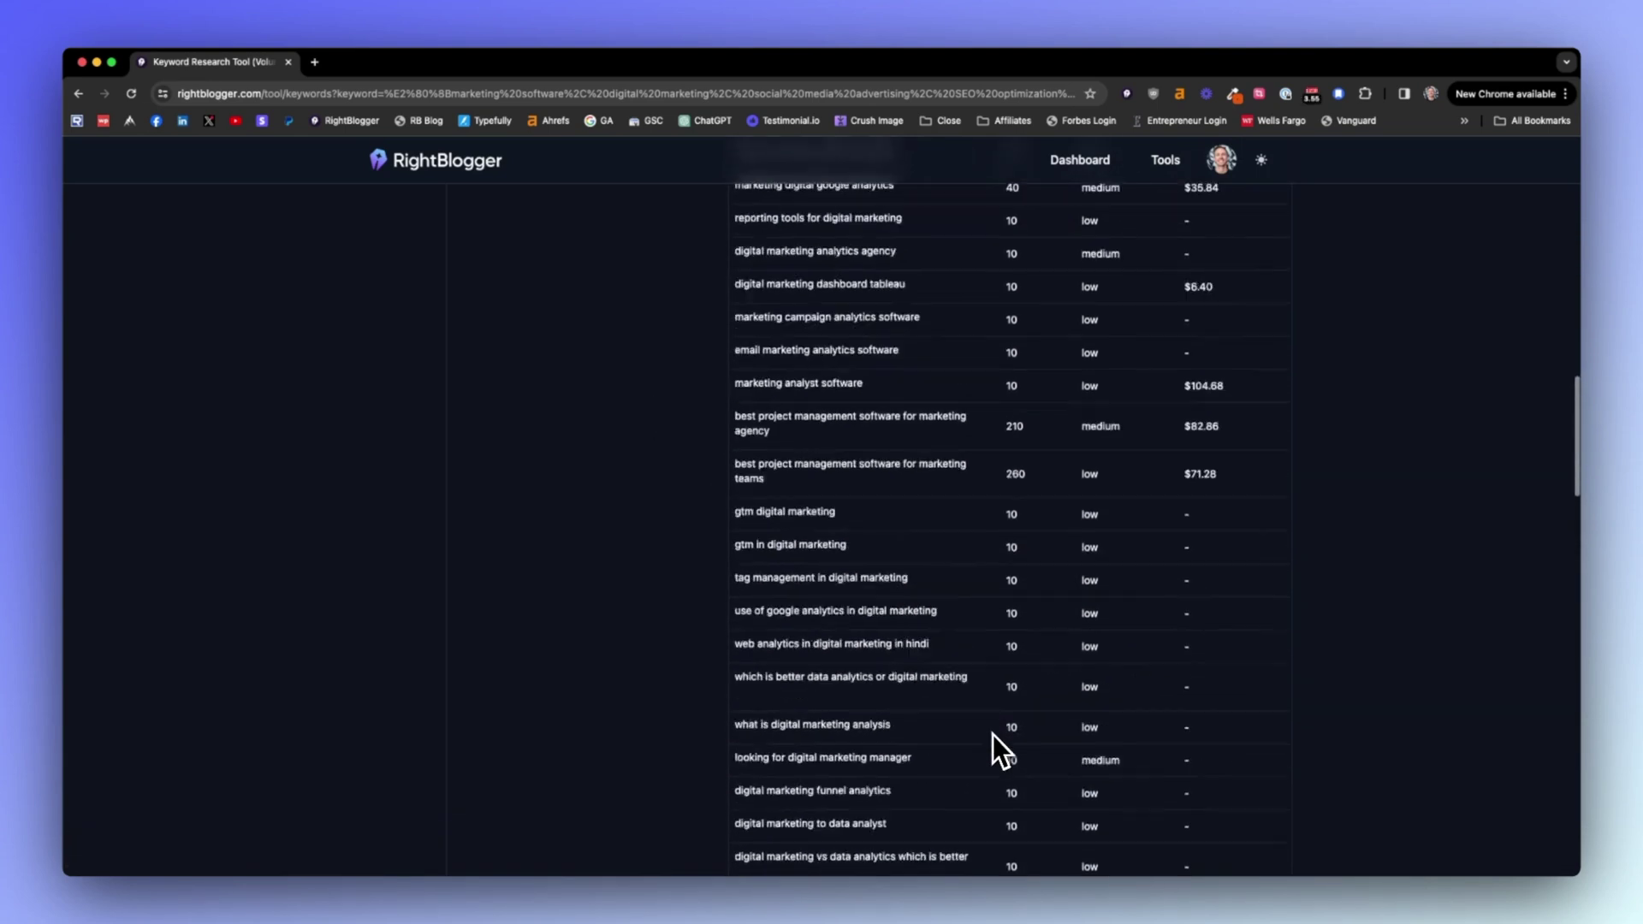
{"action": "scroll", "coordinate": [993, 736], "scroll_direction": "up", "scroll_amount": 10}
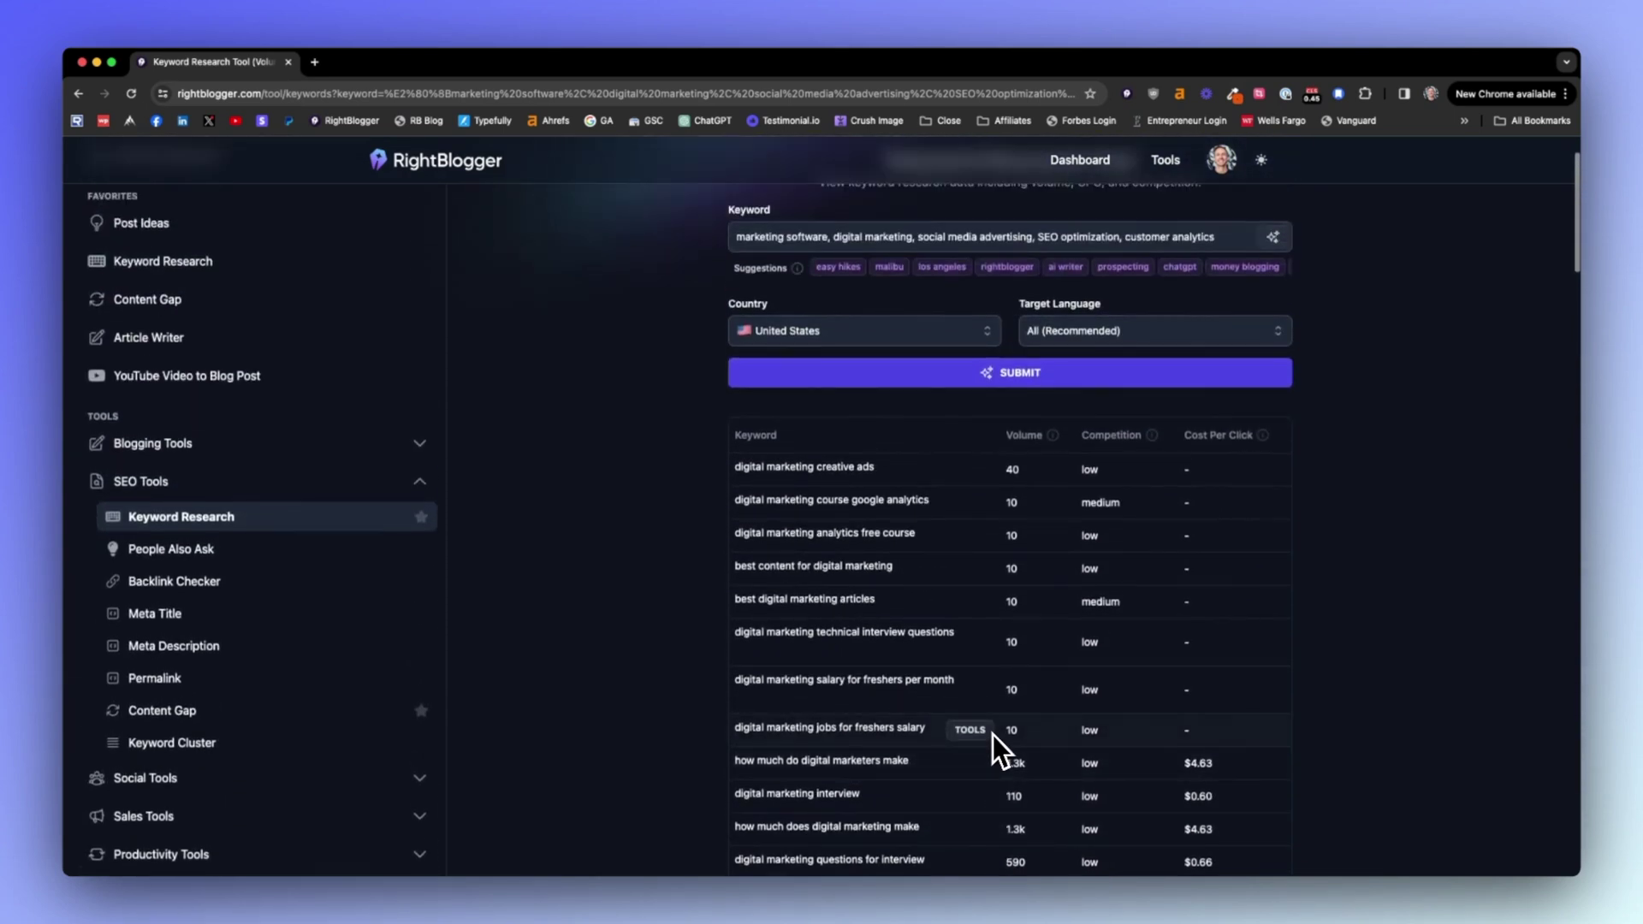
{"action": "scroll", "coordinate": [993, 735], "scroll_direction": "up", "scroll_amount": 1}
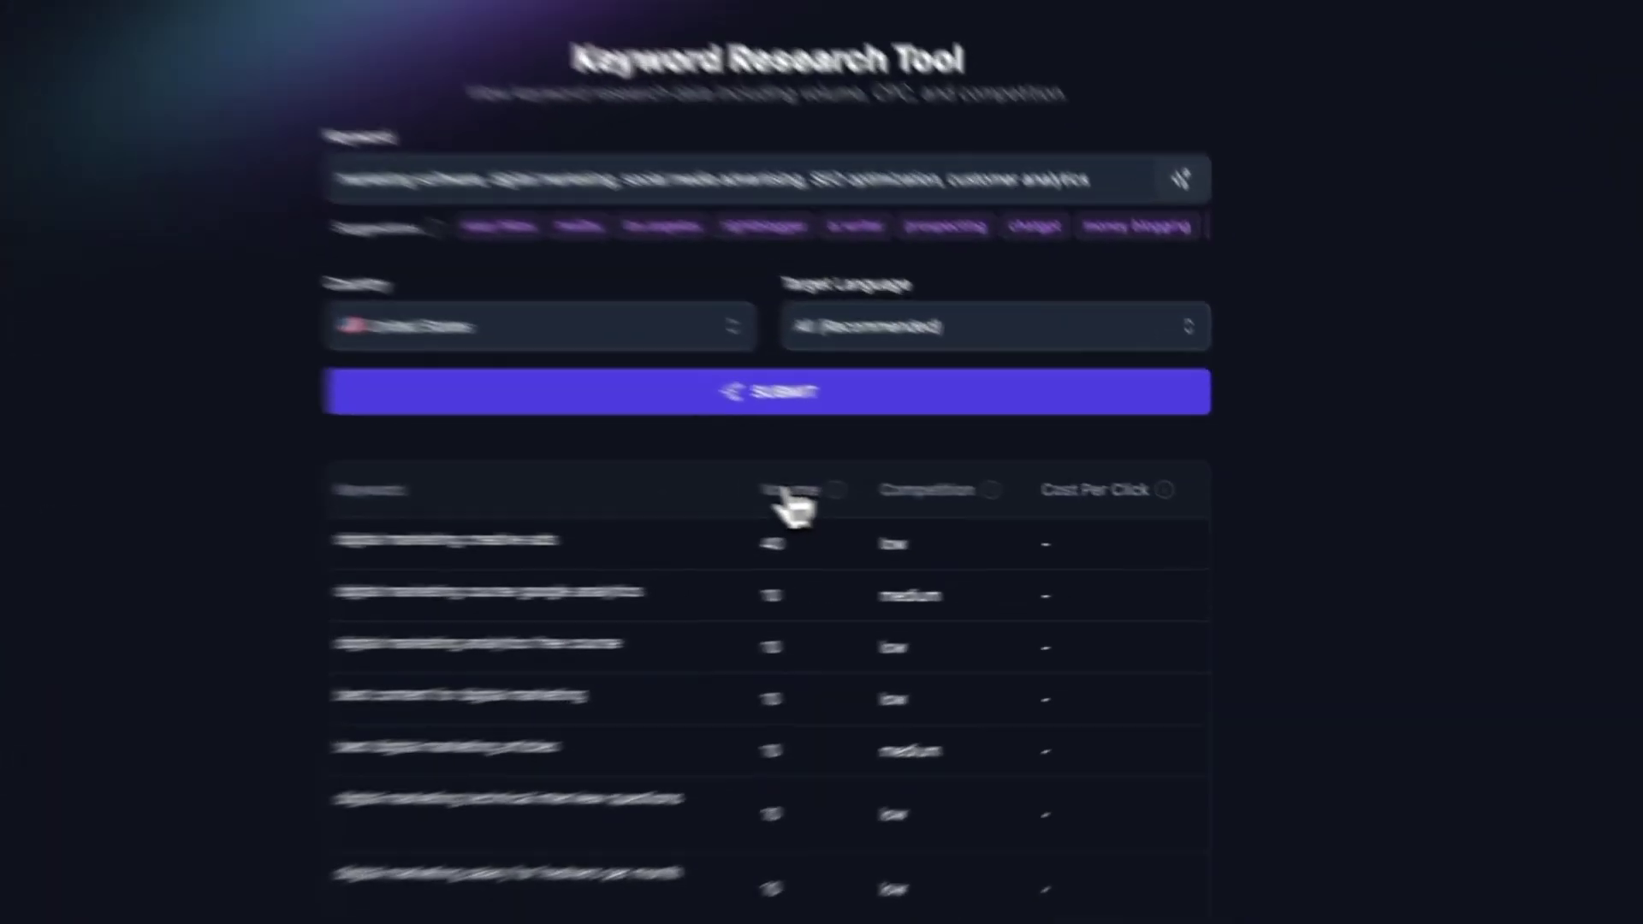
Step: Compare competition and cost-per-click sorts, then sort by volume, led by digital marketing agencies at 49.5k
{"action": "left_click", "coordinate": [1023, 521]}
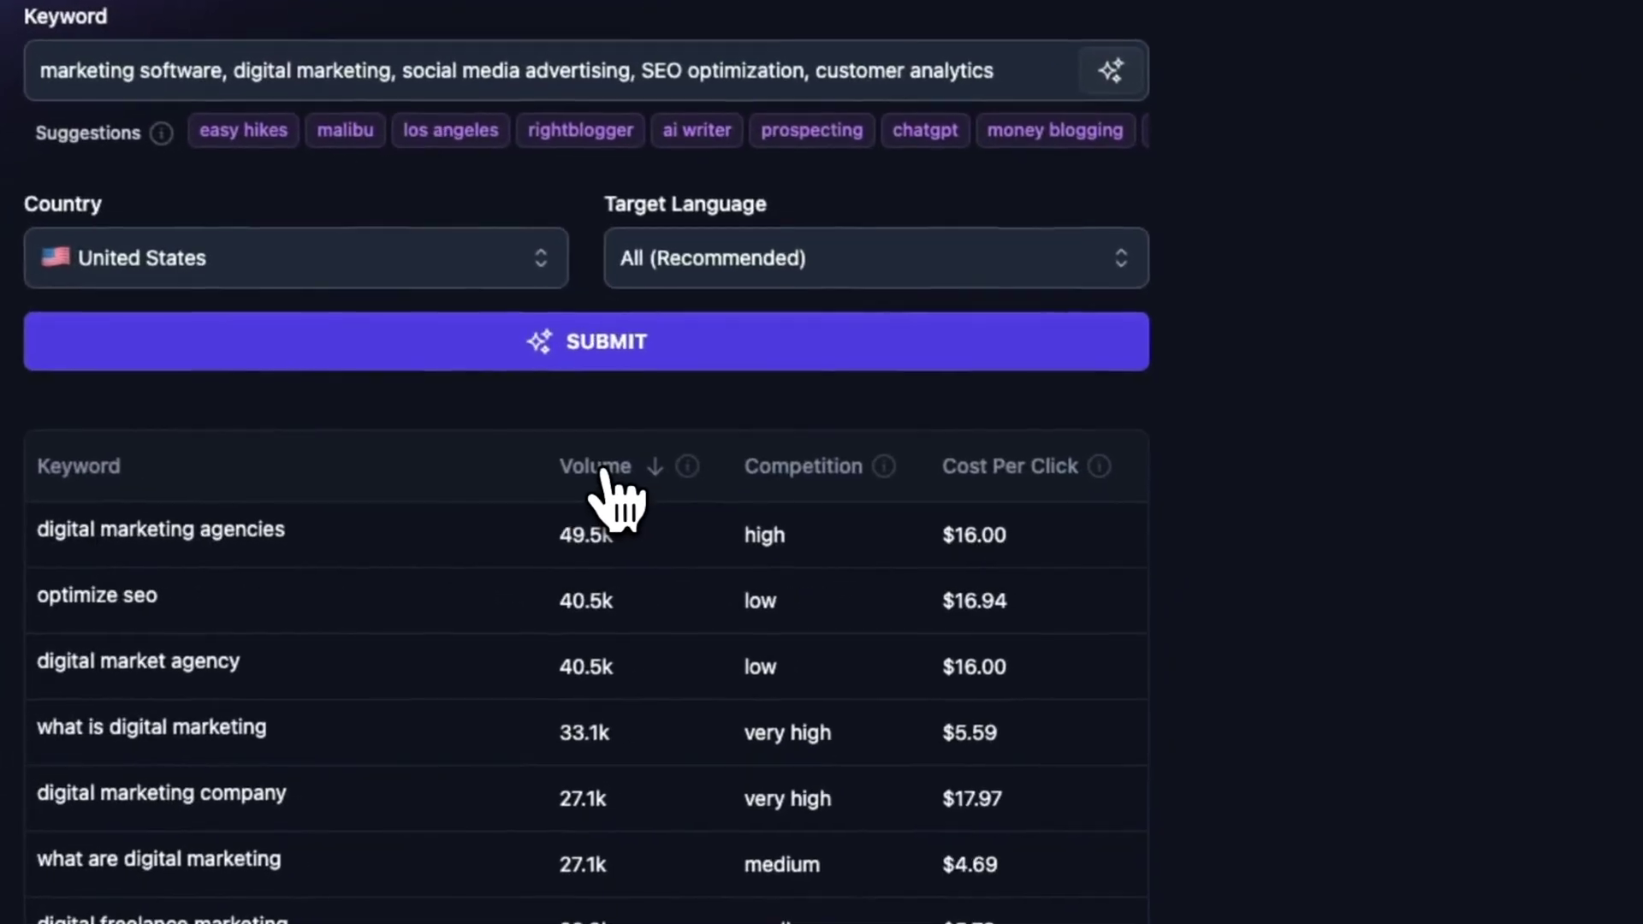
{"action": "left_click", "coordinate": [836, 475]}
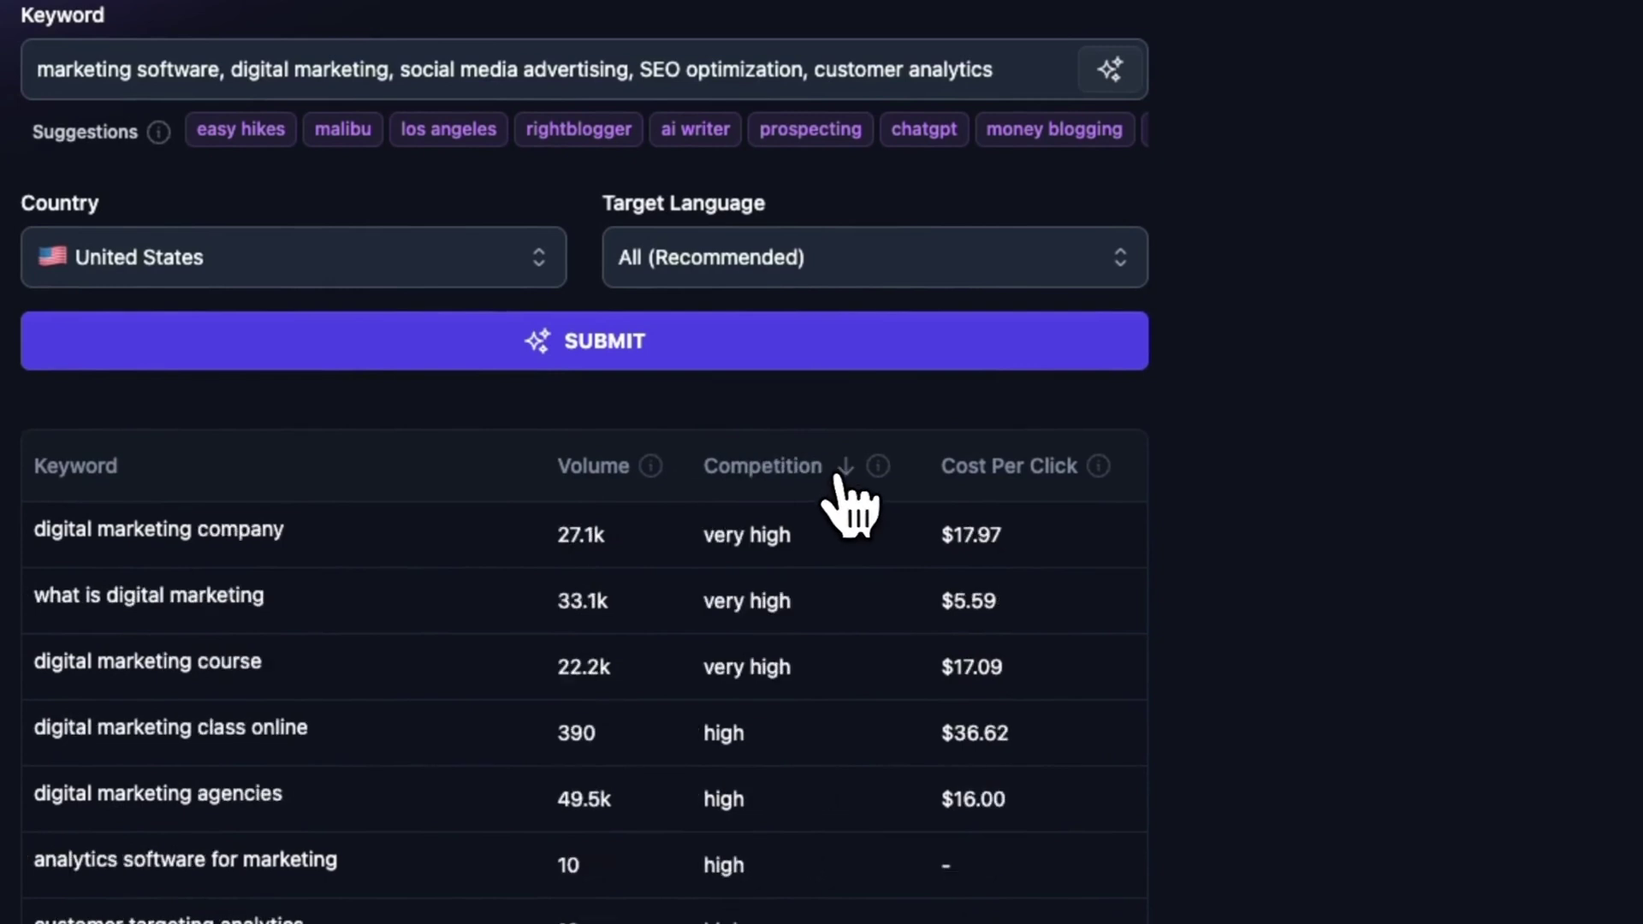
{"action": "left_click", "coordinate": [1054, 476]}
{"action": "left_click", "coordinate": [784, 476]}
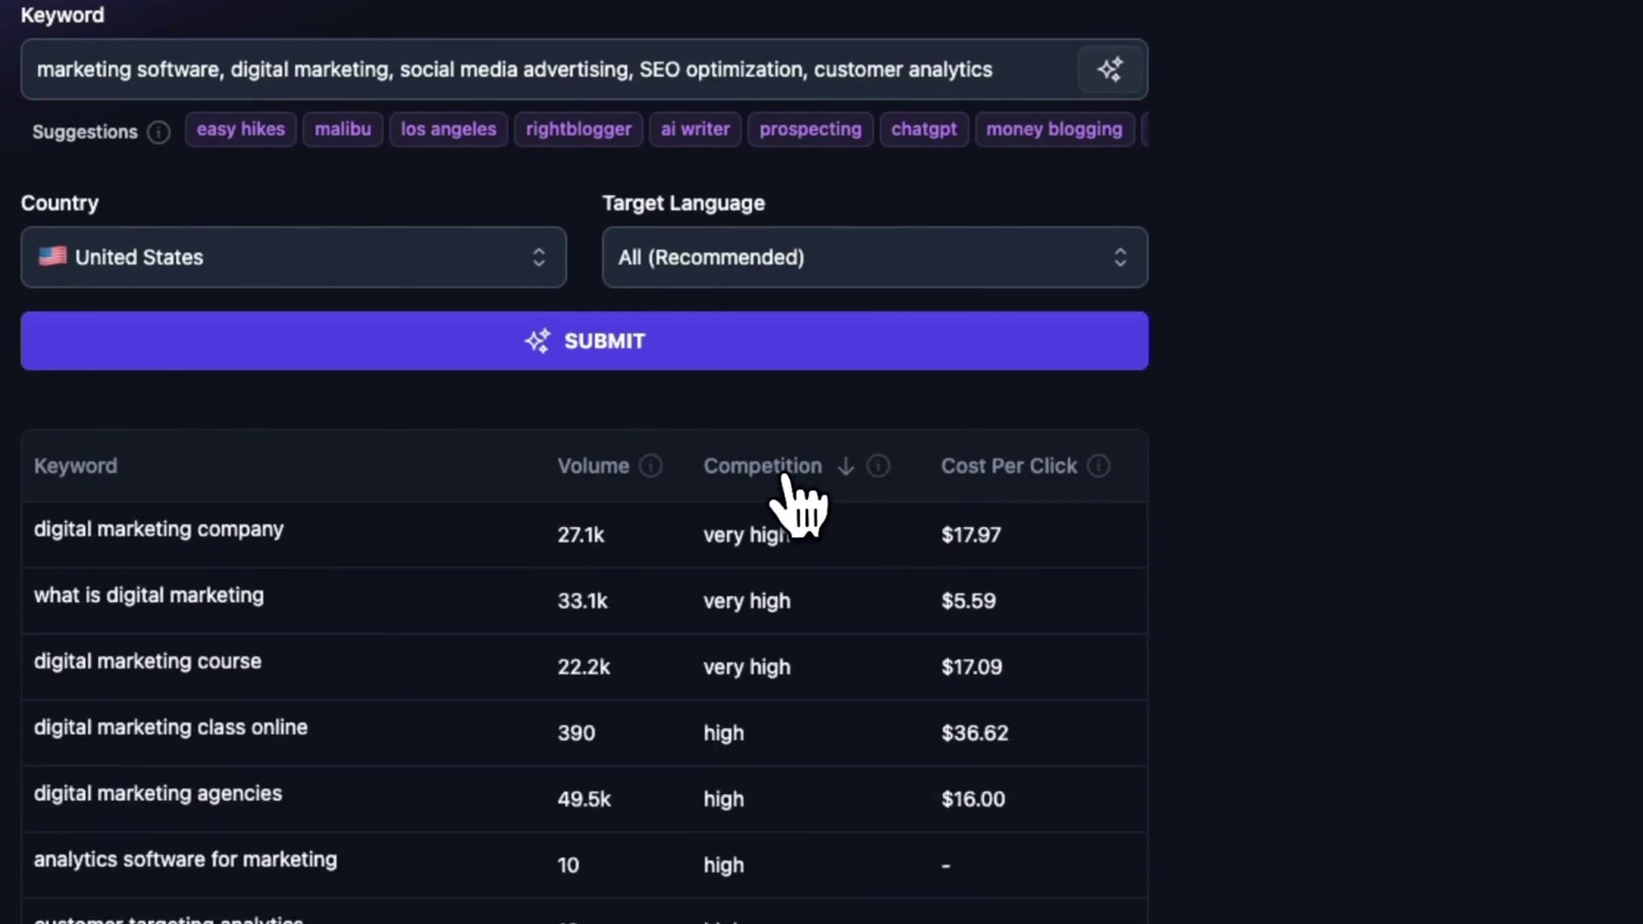
{"action": "left_click", "coordinate": [762, 475]}
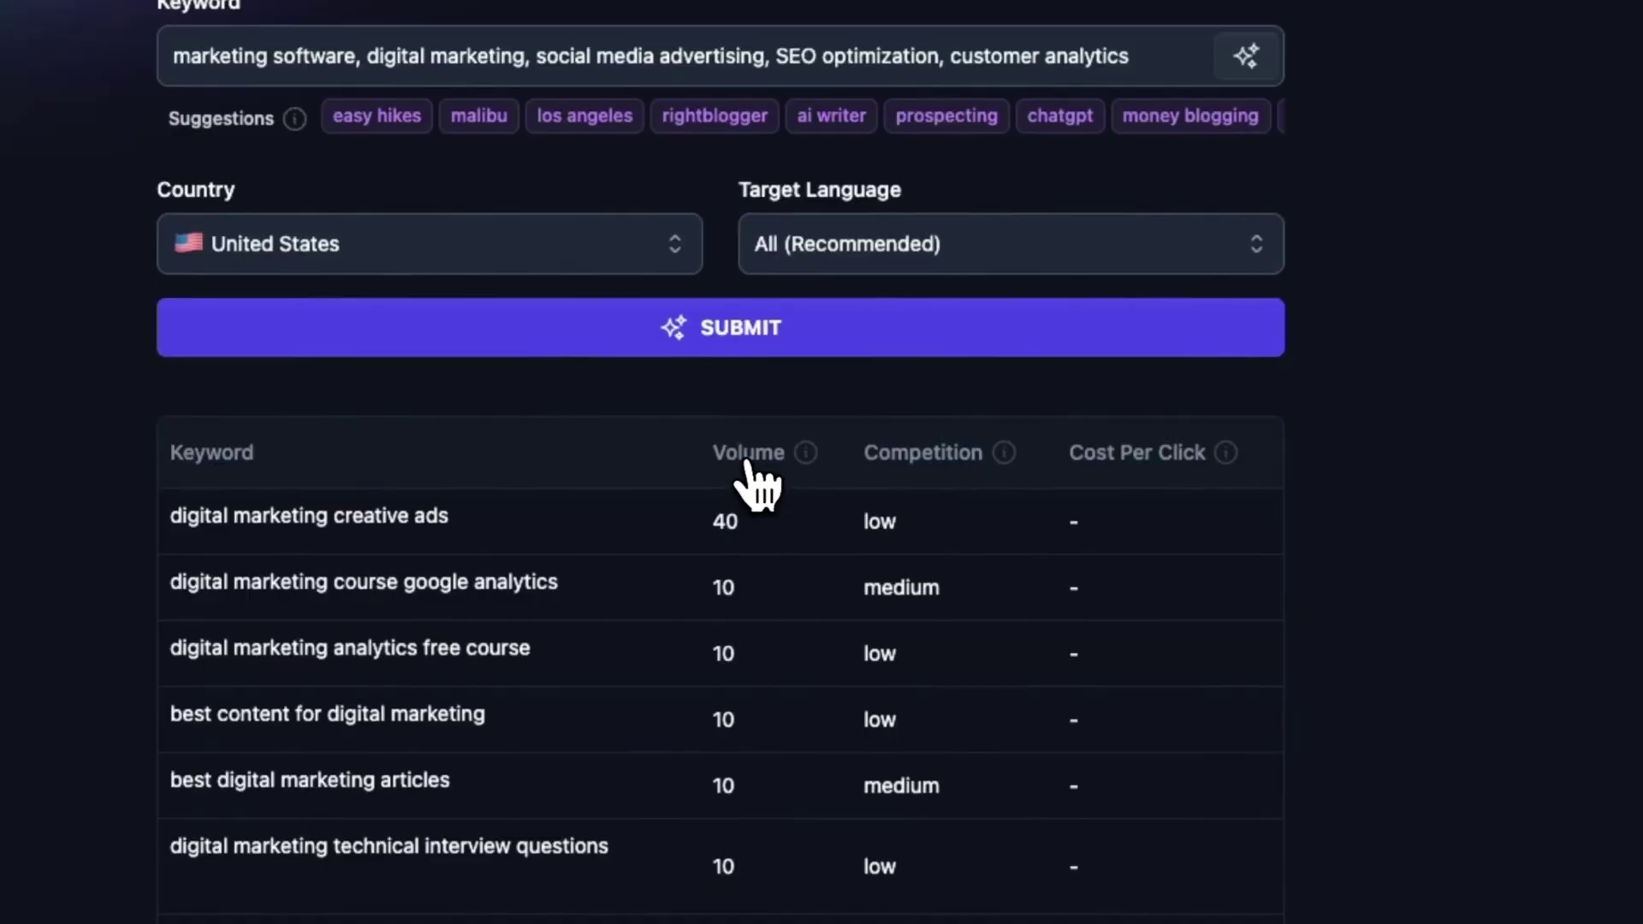
{"action": "left_click", "coordinate": [745, 462]}
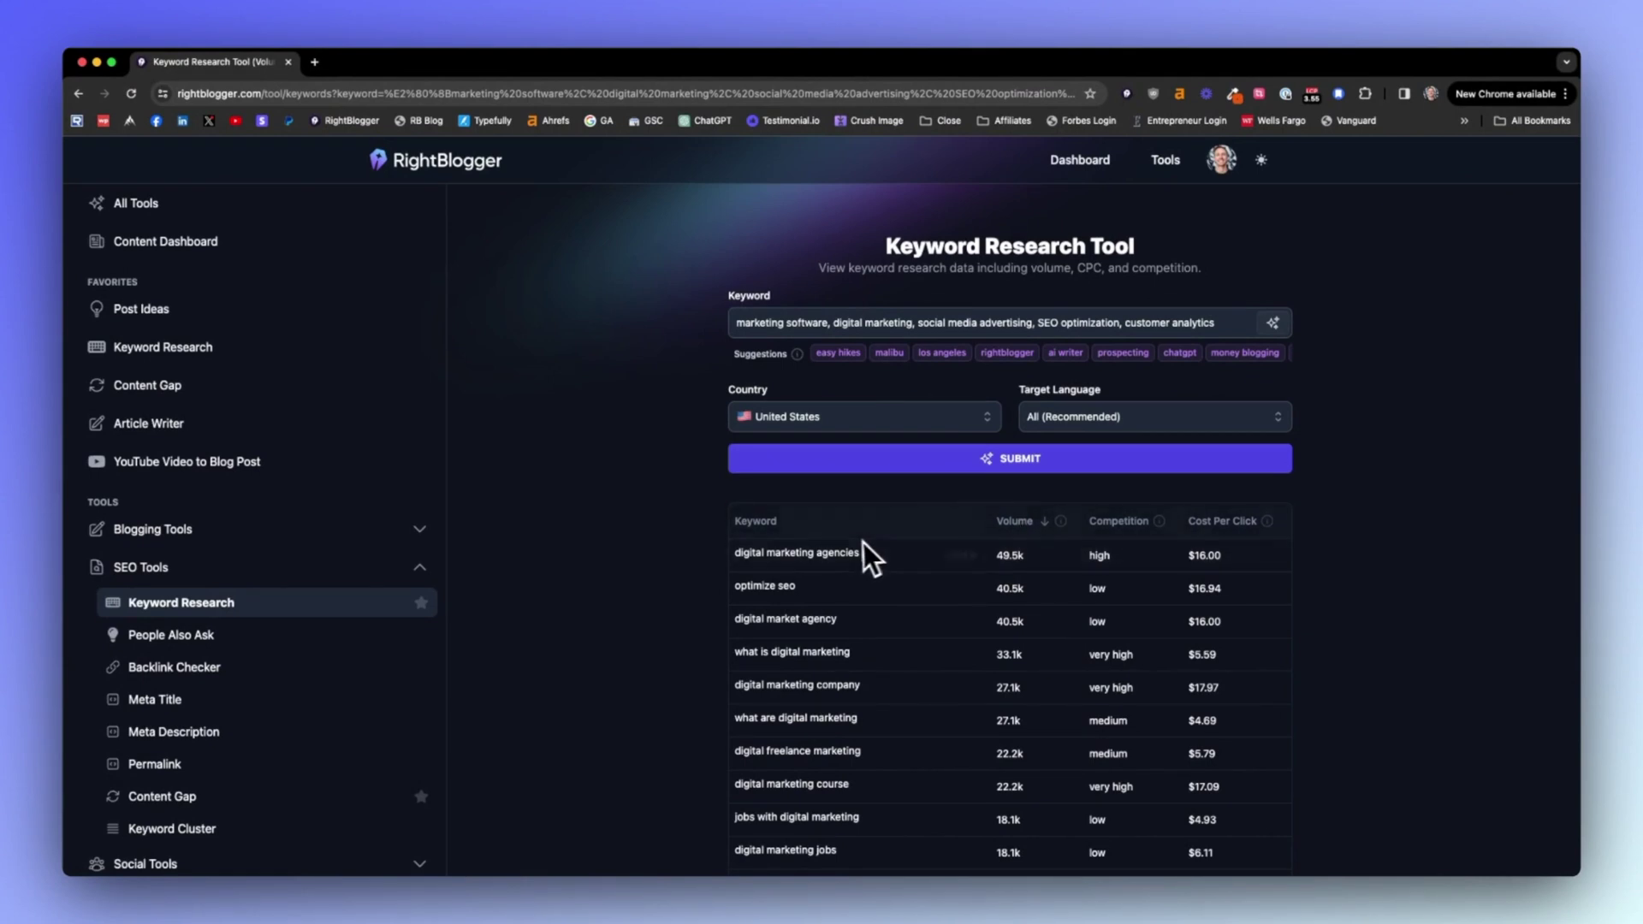
Step: Scroll to and highlight 'digital marketing for dentists' (5.4k volume, low competition, $25.70 CPC)
{"action": "scroll", "coordinate": [862, 552], "scroll_direction": "down", "scroll_amount": 5}
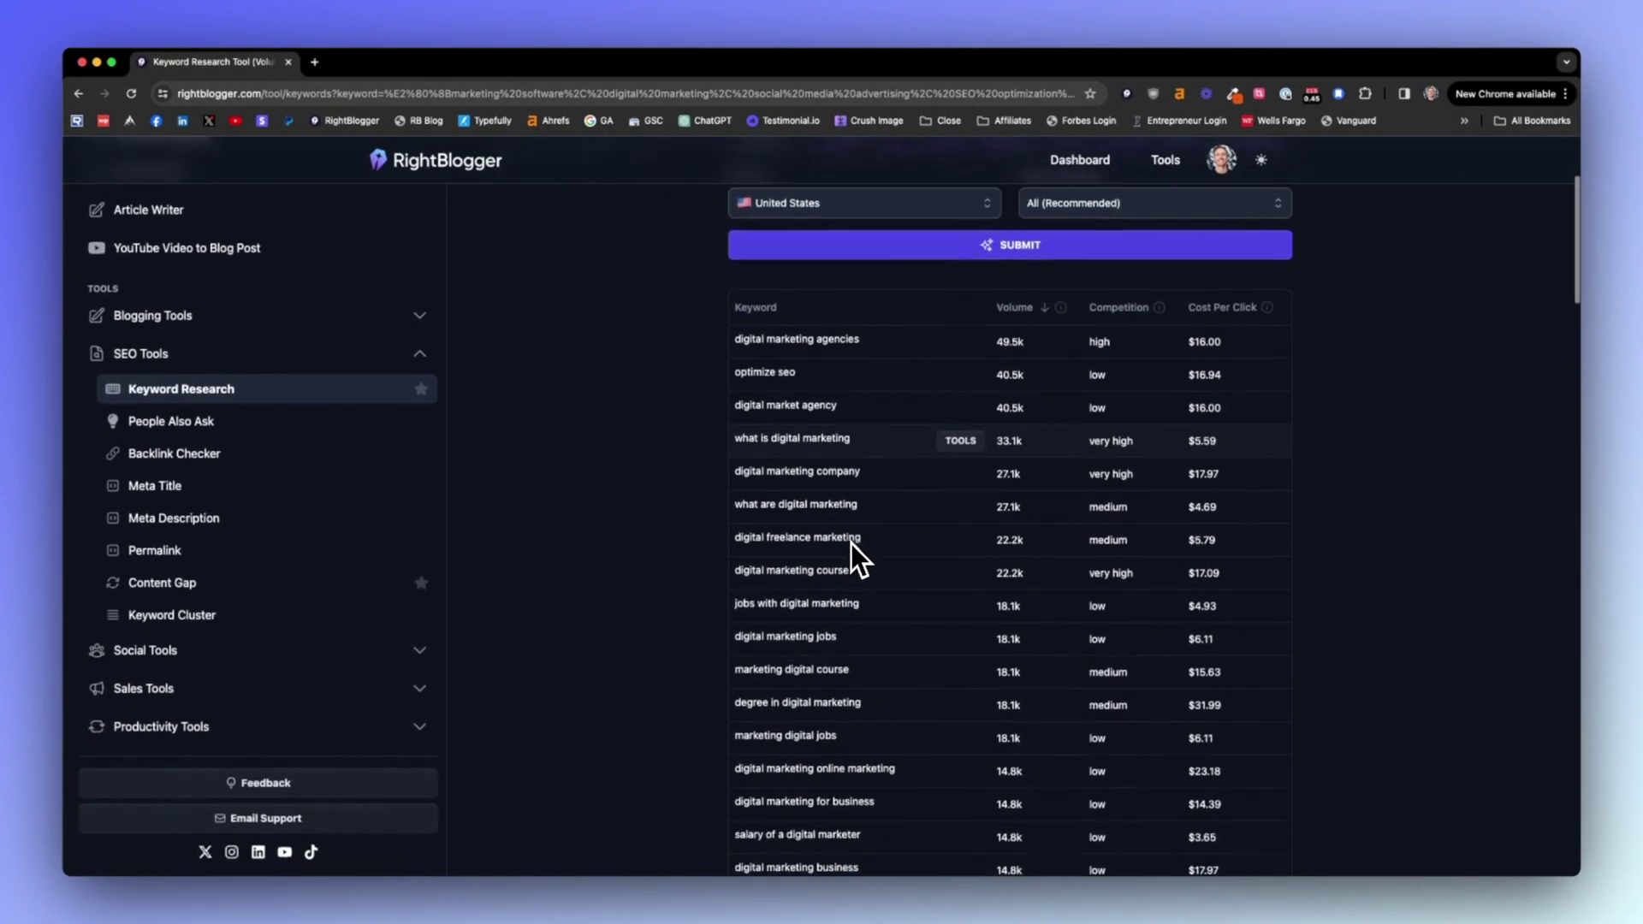
{"action": "scroll", "coordinate": [850, 543], "scroll_direction": "down", "scroll_amount": 2}
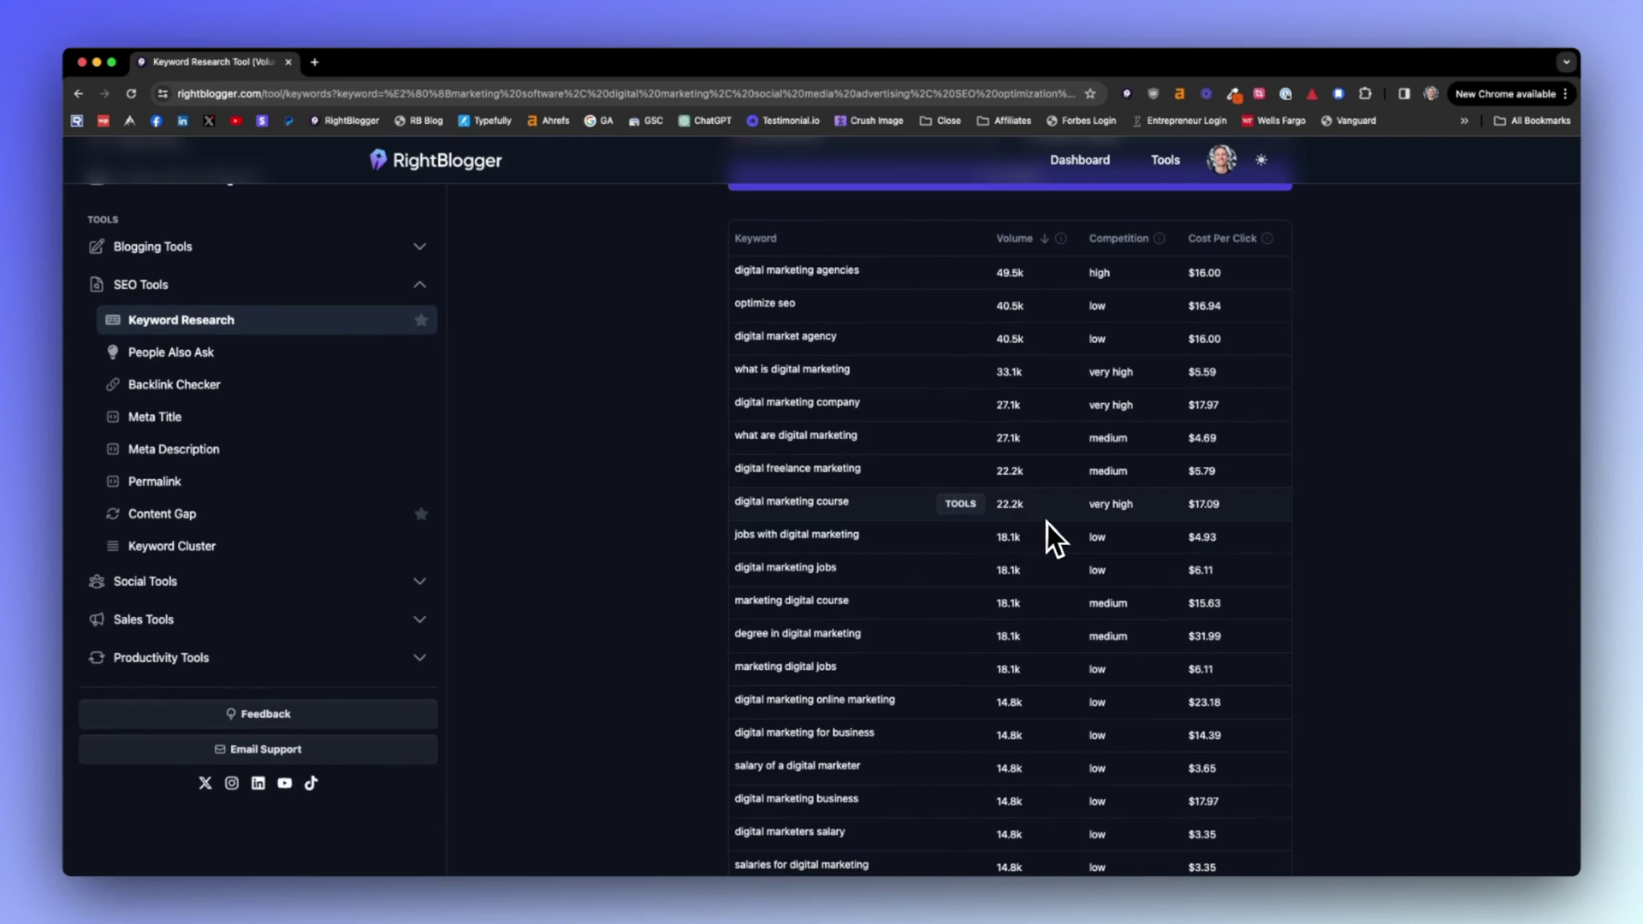
{"action": "scroll", "coordinate": [1045, 587], "scroll_direction": "down", "scroll_amount": 3}
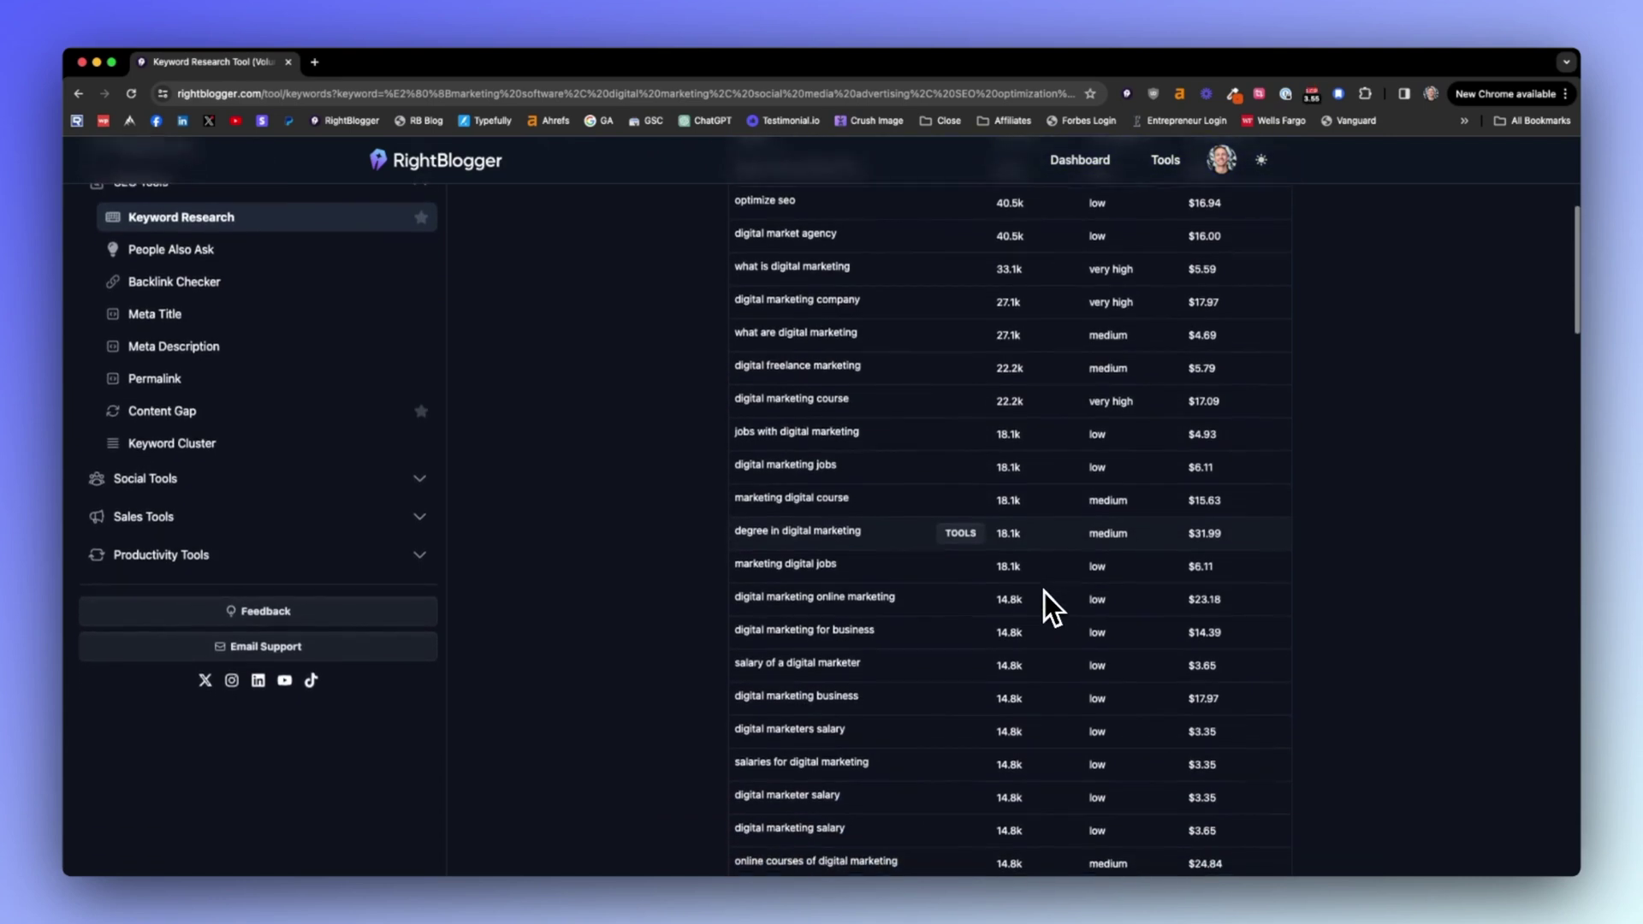
{"action": "scroll", "coordinate": [1043, 591], "scroll_direction": "down", "scroll_amount": 2}
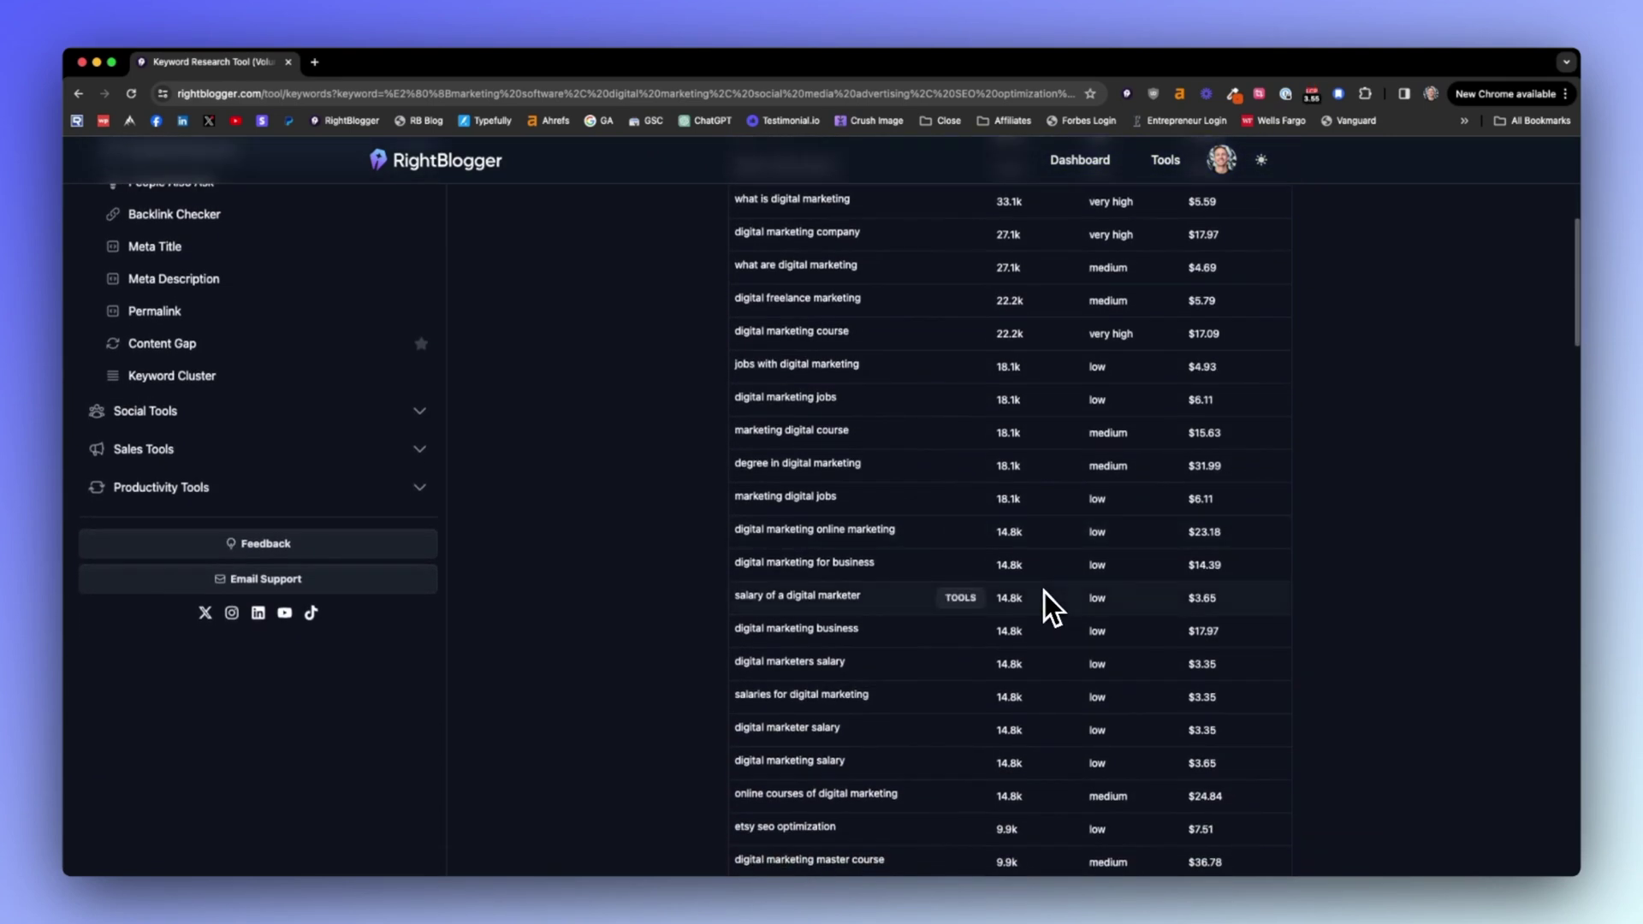
{"action": "scroll", "coordinate": [1044, 592], "scroll_direction": "down", "scroll_amount": 3}
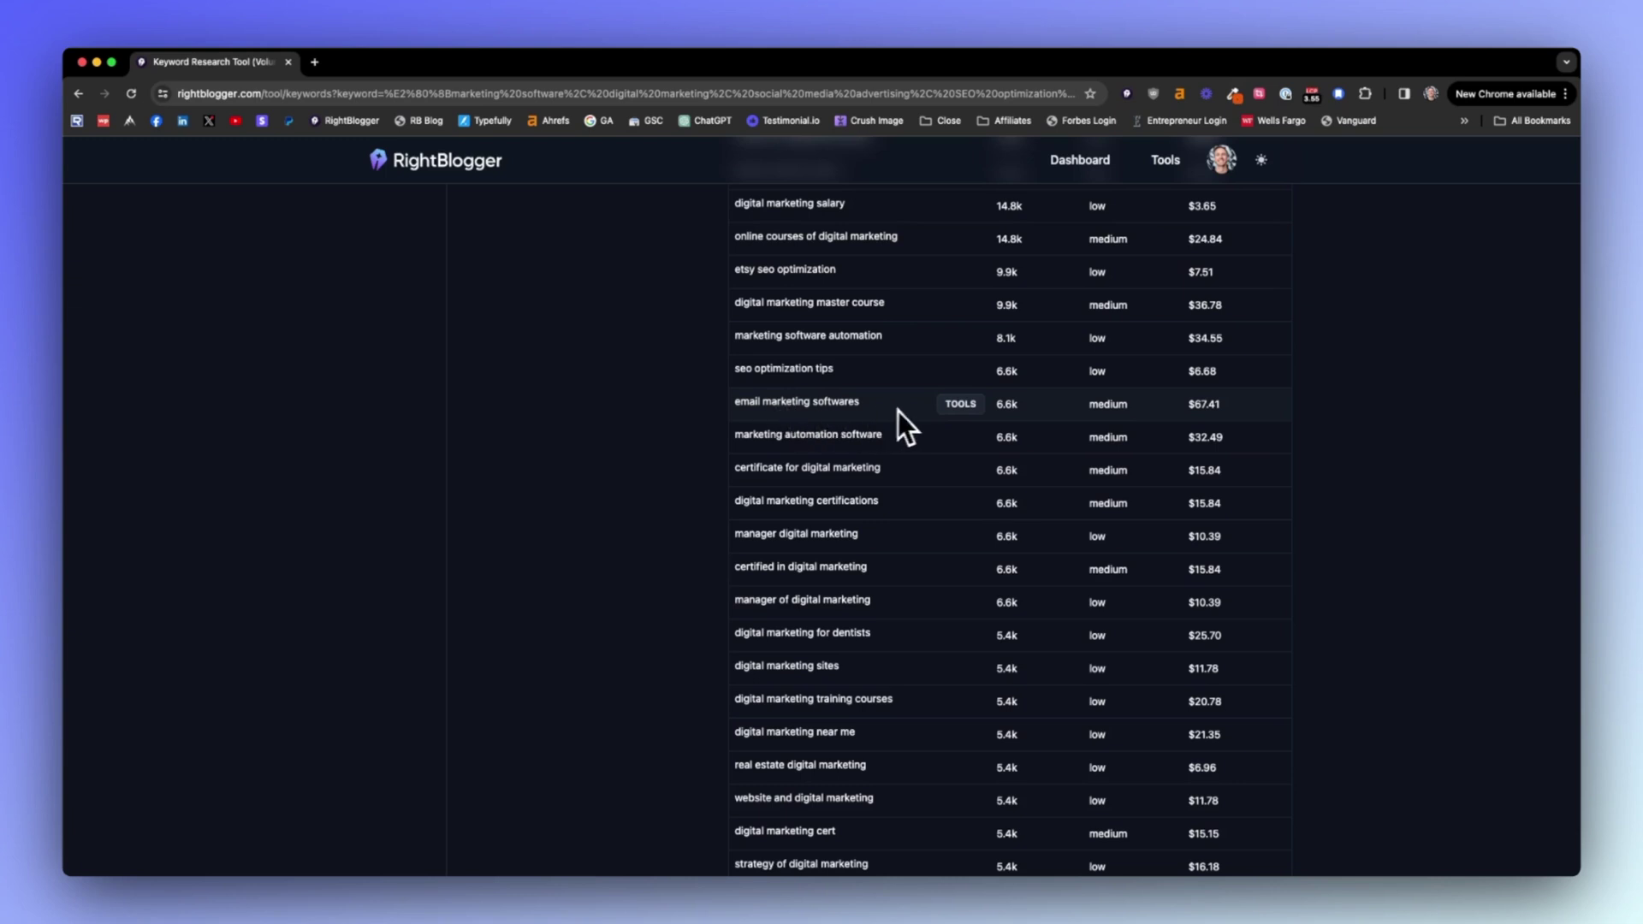
{"action": "scroll", "coordinate": [907, 411], "scroll_direction": "down", "scroll_amount": 2}
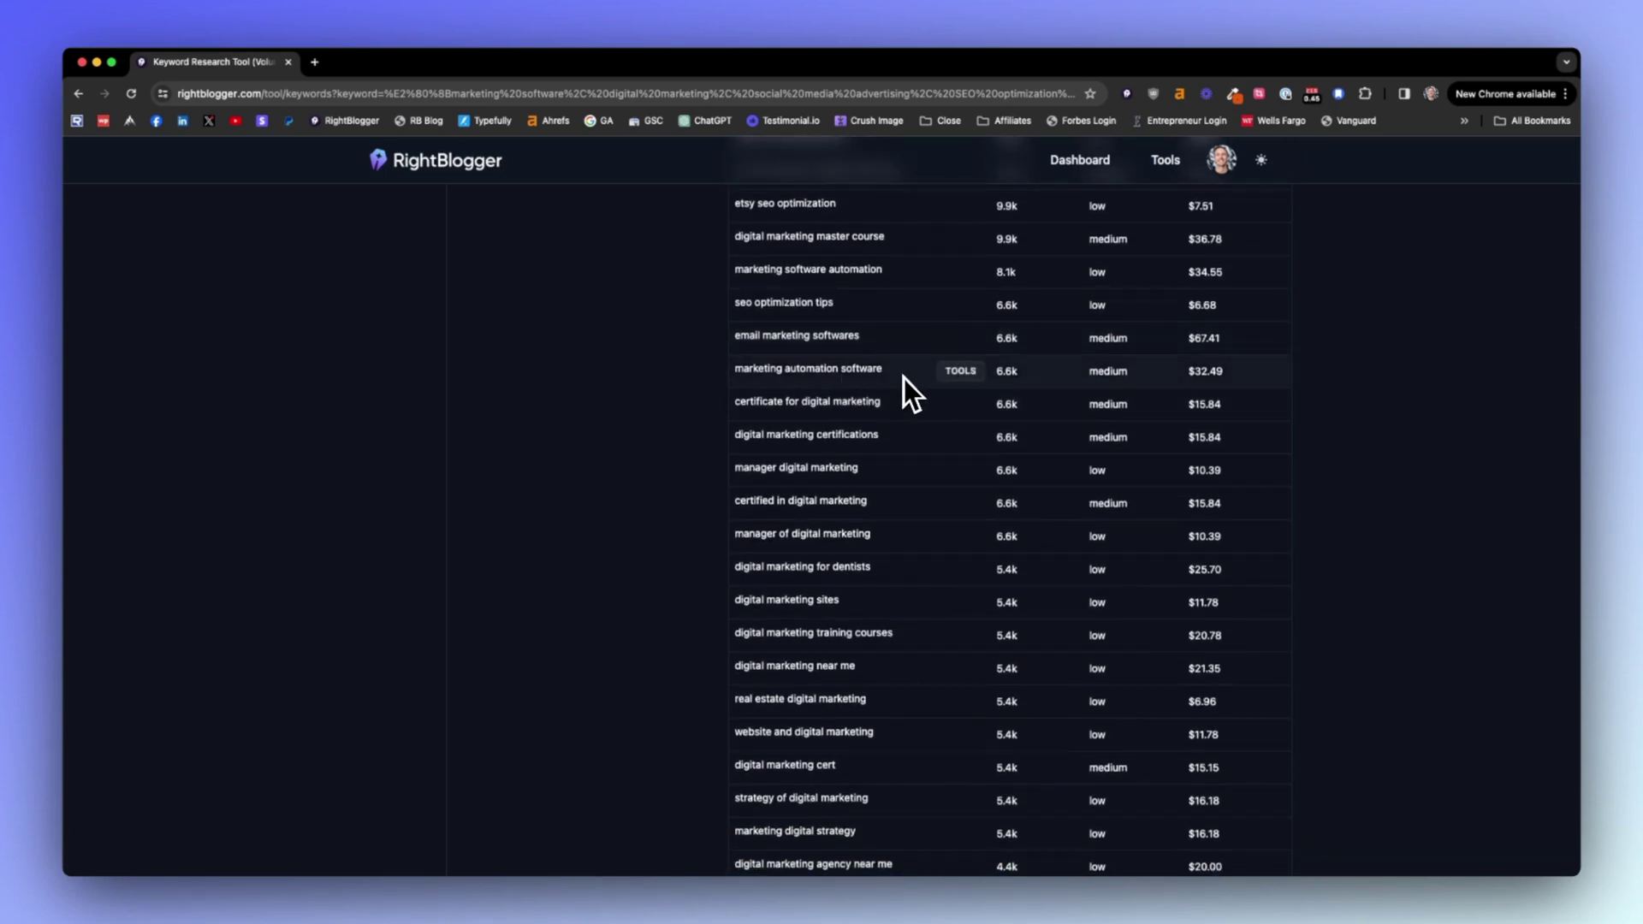
{"action": "scroll", "coordinate": [904, 379], "scroll_direction": "down", "scroll_amount": 3}
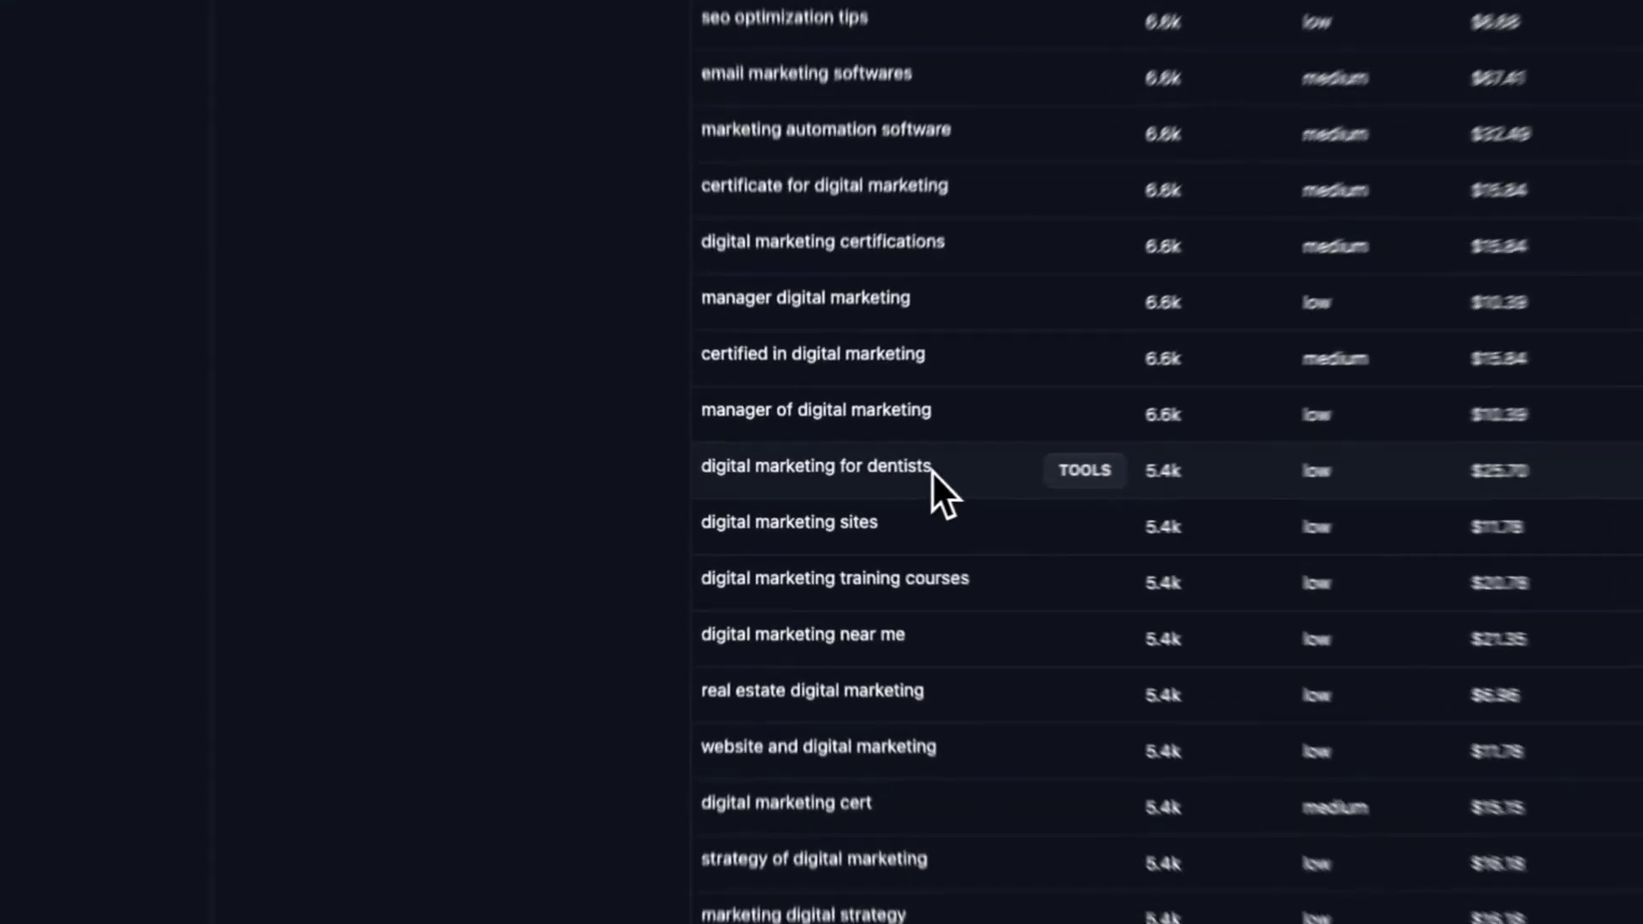
{"action": "left_click_drag", "start_coordinate": [870, 478], "coordinate": [689, 463]}
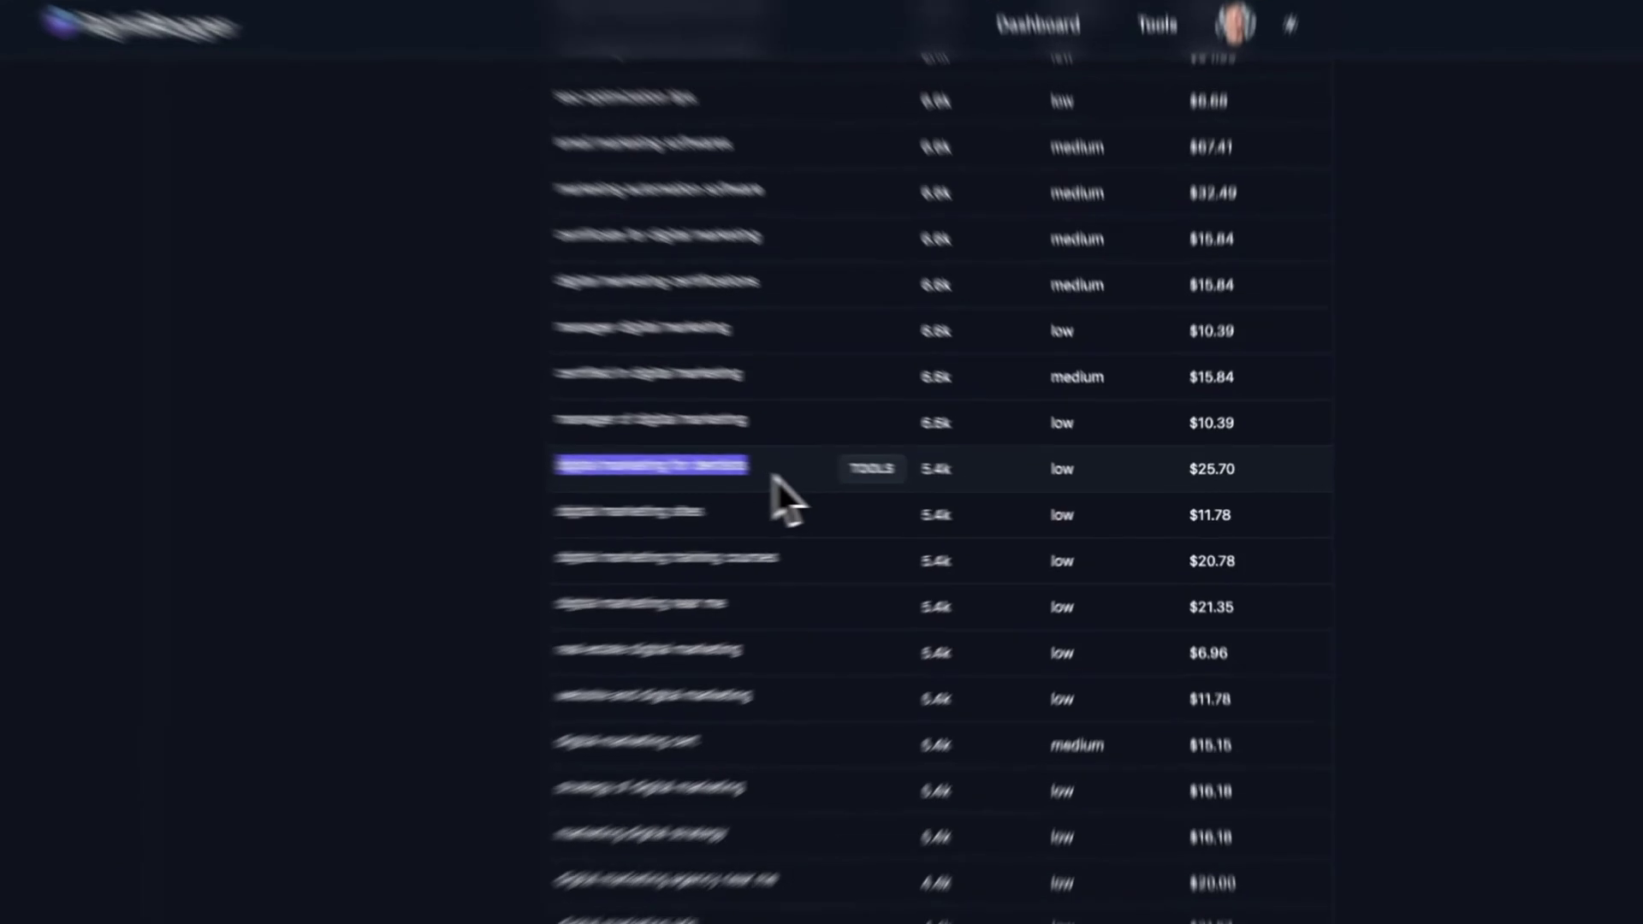
{"action": "left_click", "coordinate": [895, 497]}
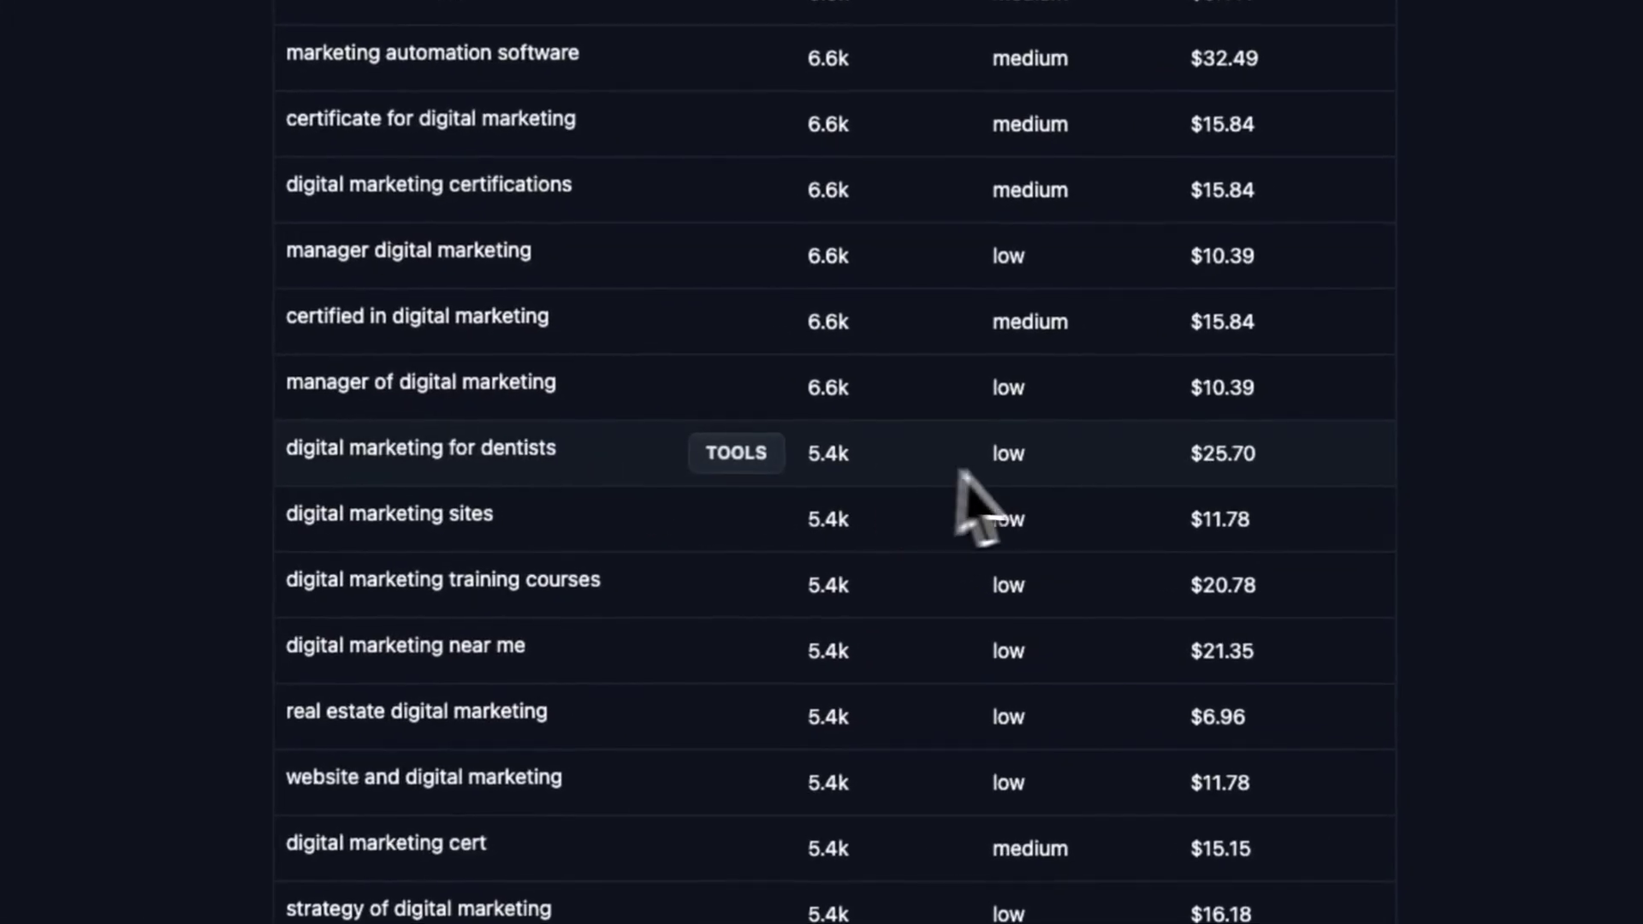
{"action": "double_click", "coordinate": [986, 456]}
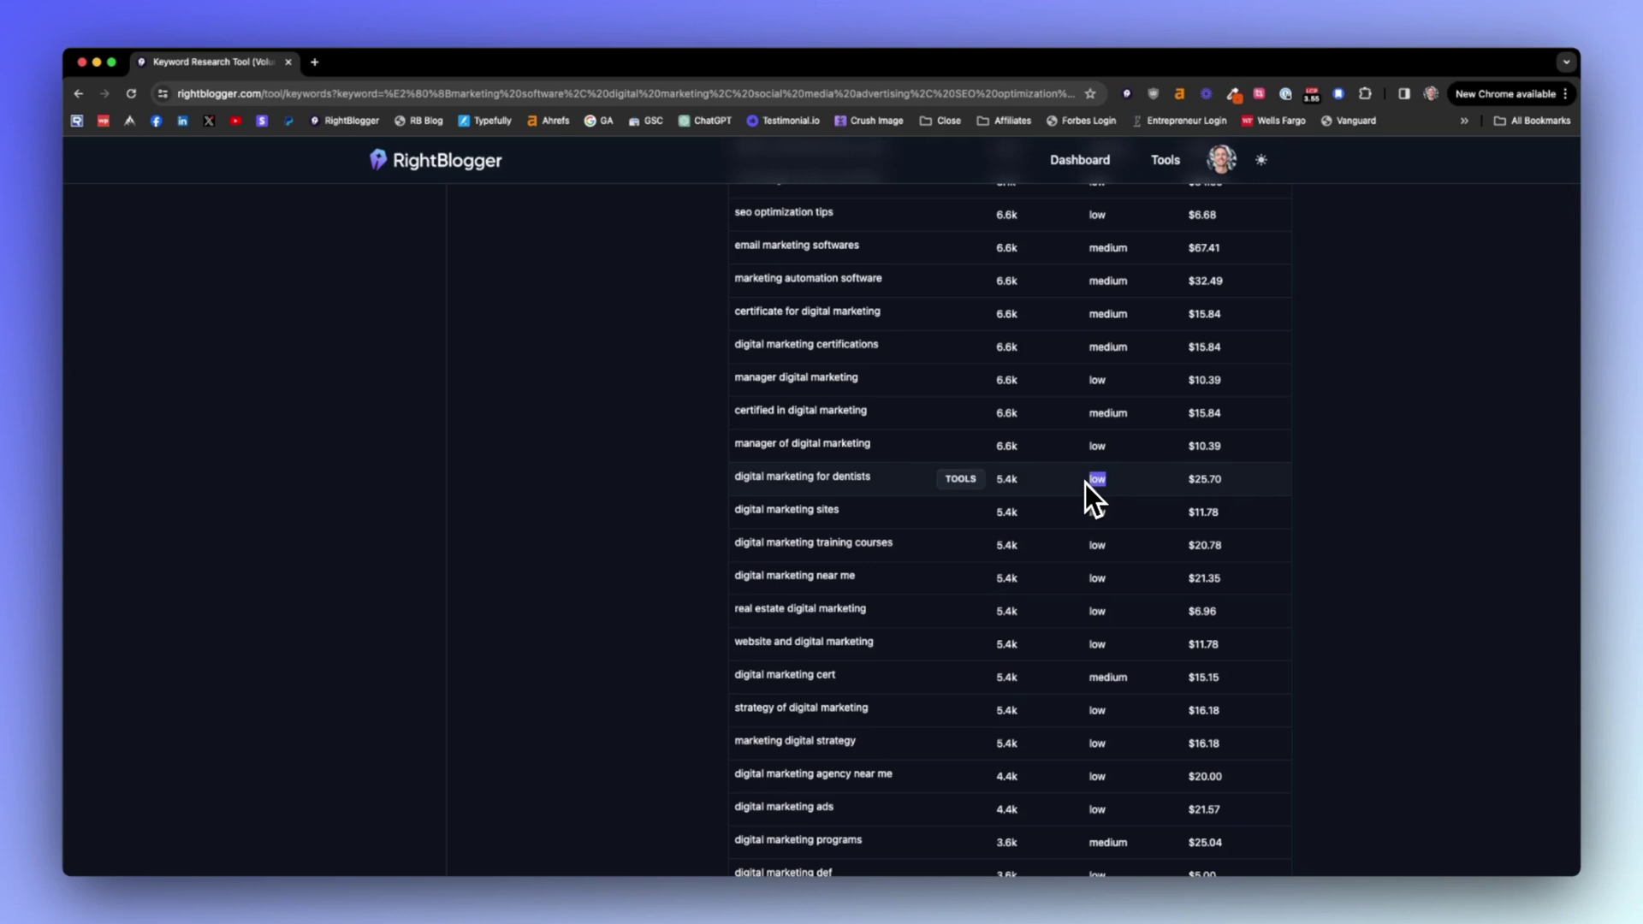
{"action": "left_click", "coordinate": [1069, 486]}
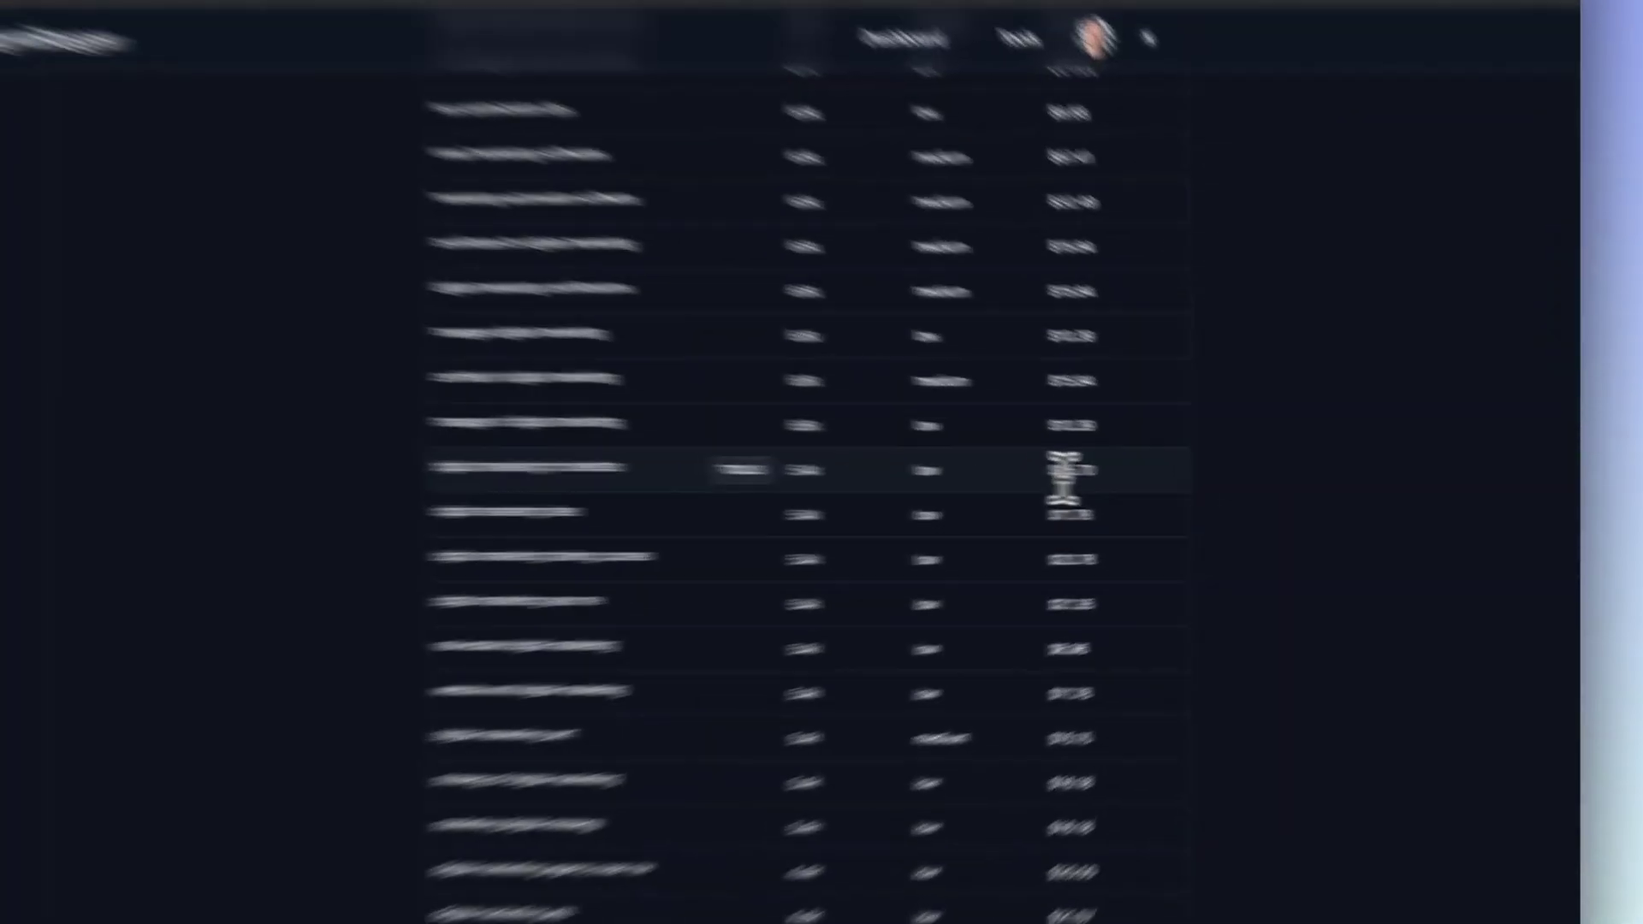
{"action": "double_click", "coordinate": [1203, 480]}
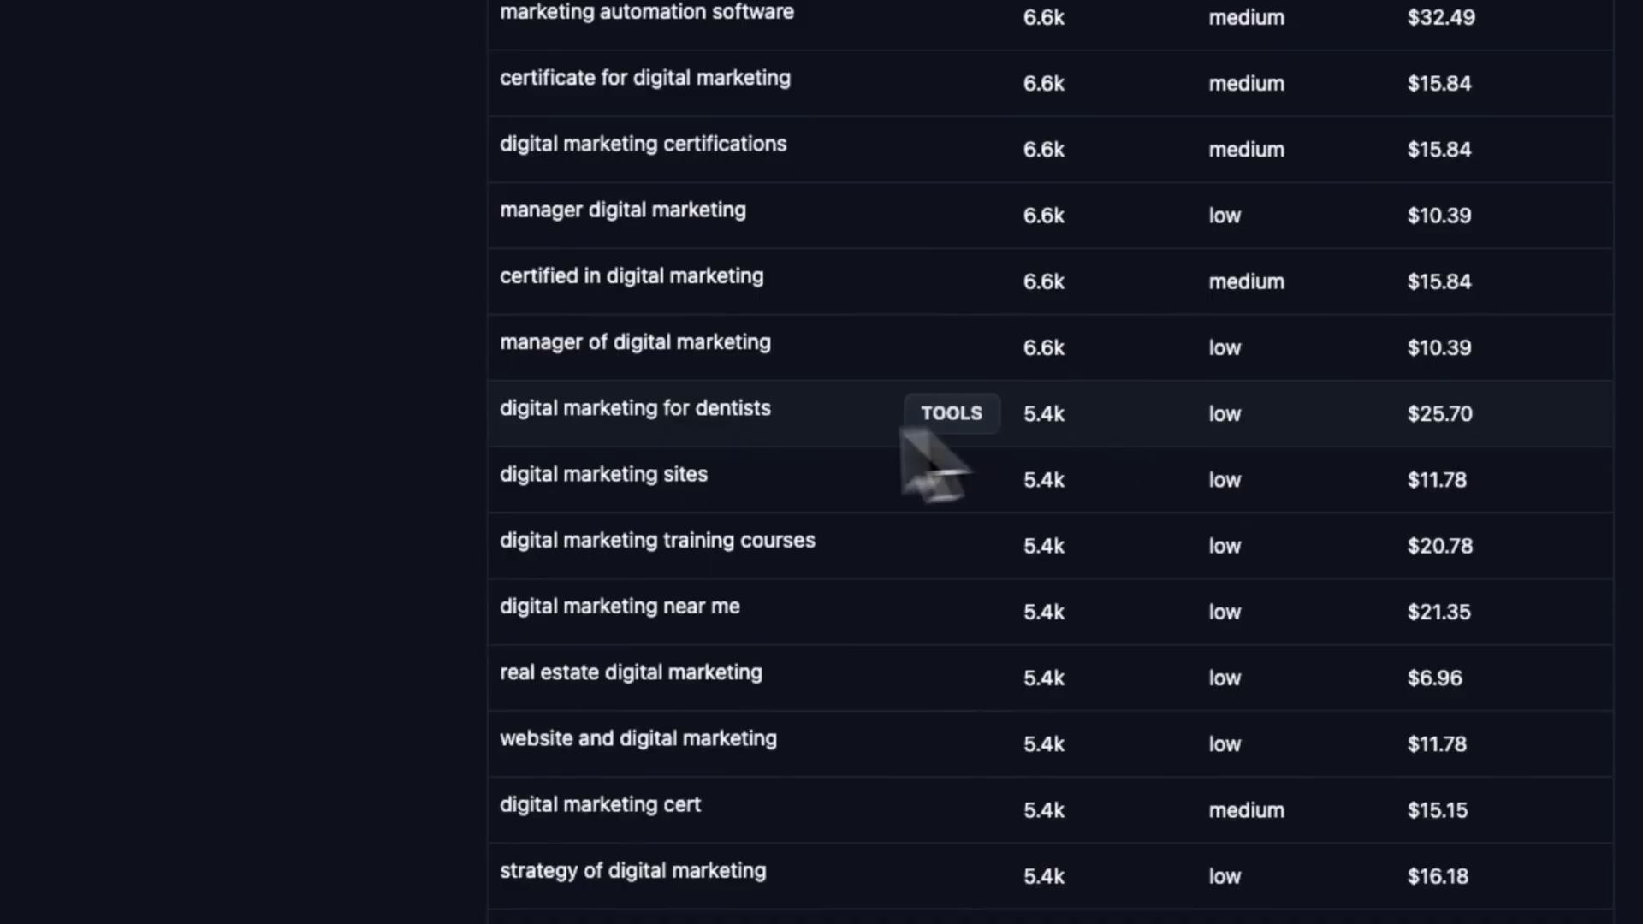
Step: Clear the stray selection and open the TOOLS dropdown for 'digital marketing for dentists'
{"action": "left_click_drag", "start_coordinate": [533, 409], "coordinate": [488, 459]}
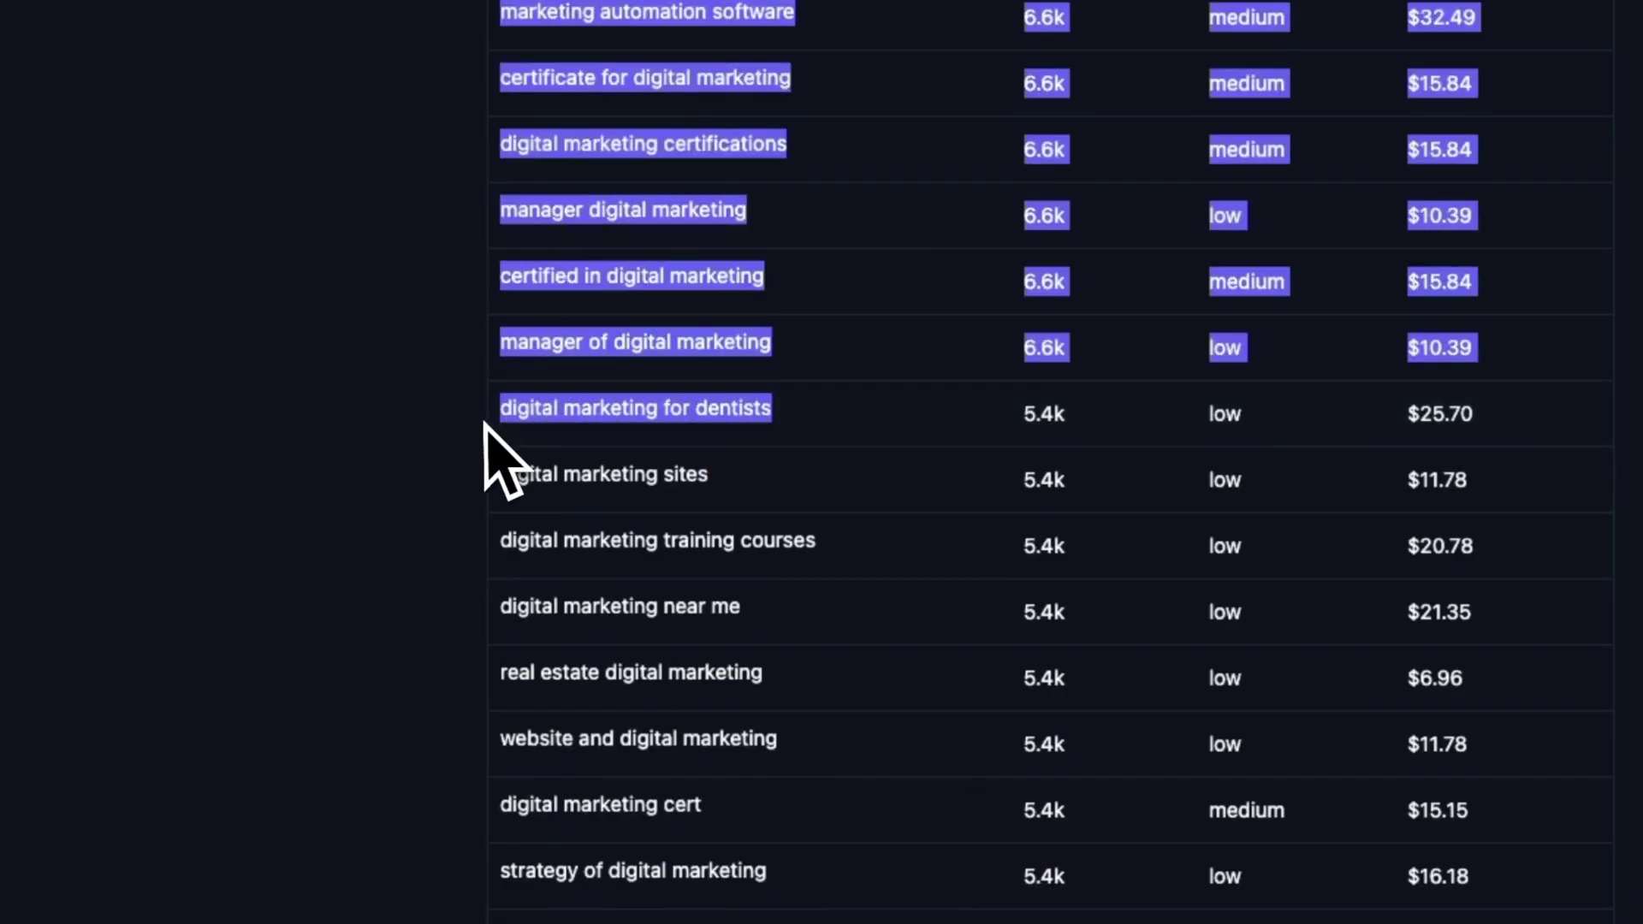
{"action": "left_click", "coordinate": [556, 413]}
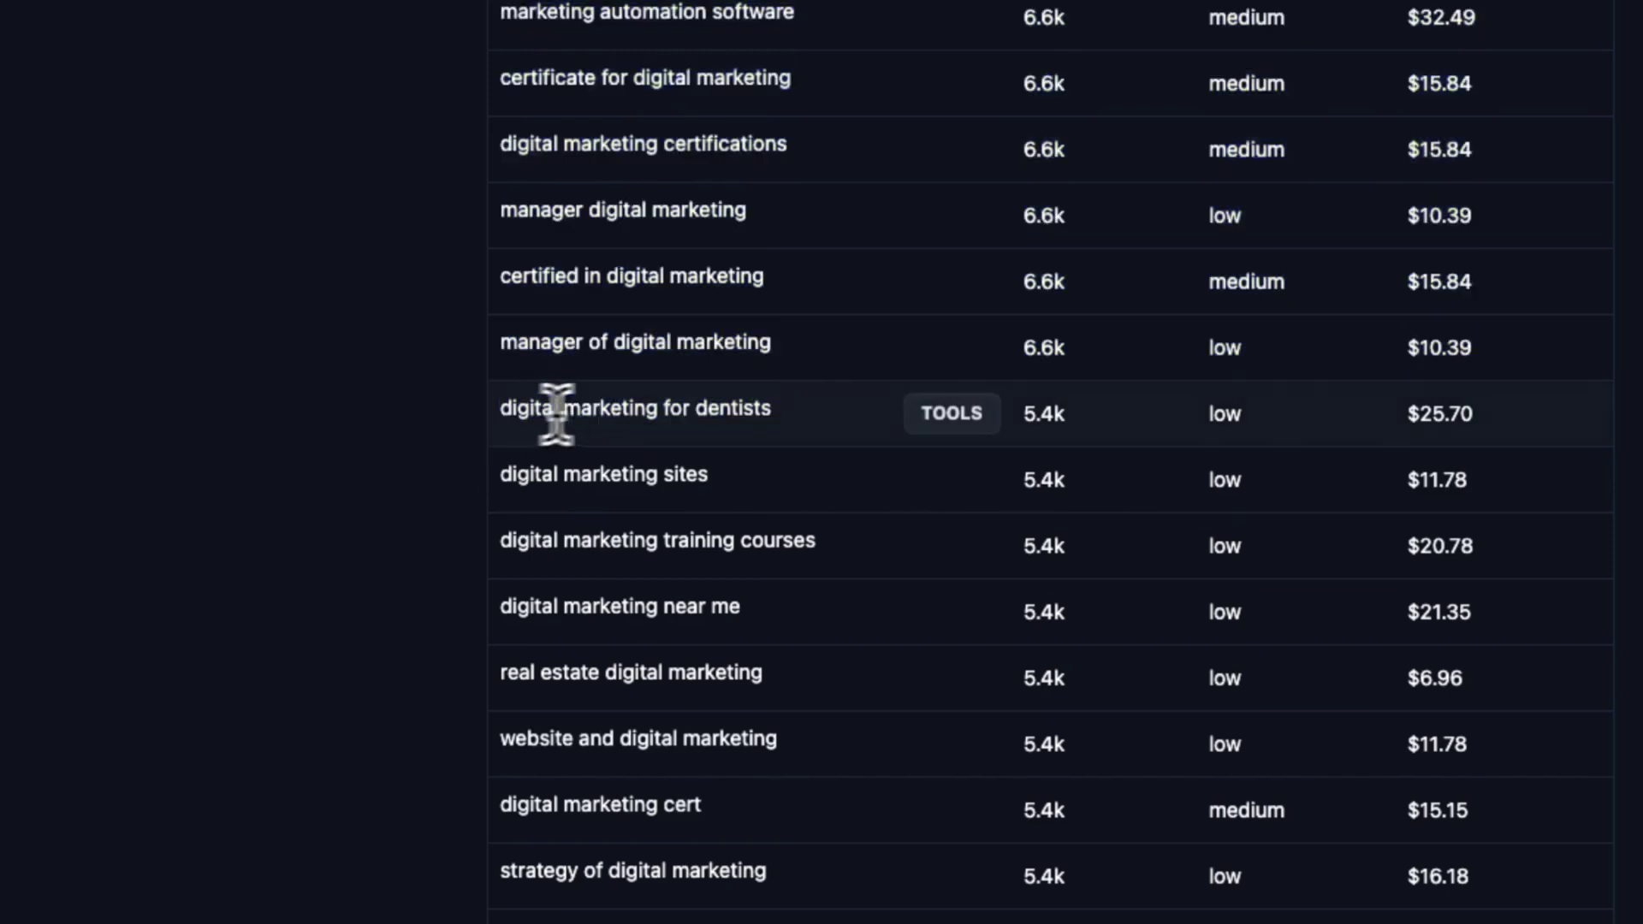
{"action": "left_click", "coordinate": [927, 432]}
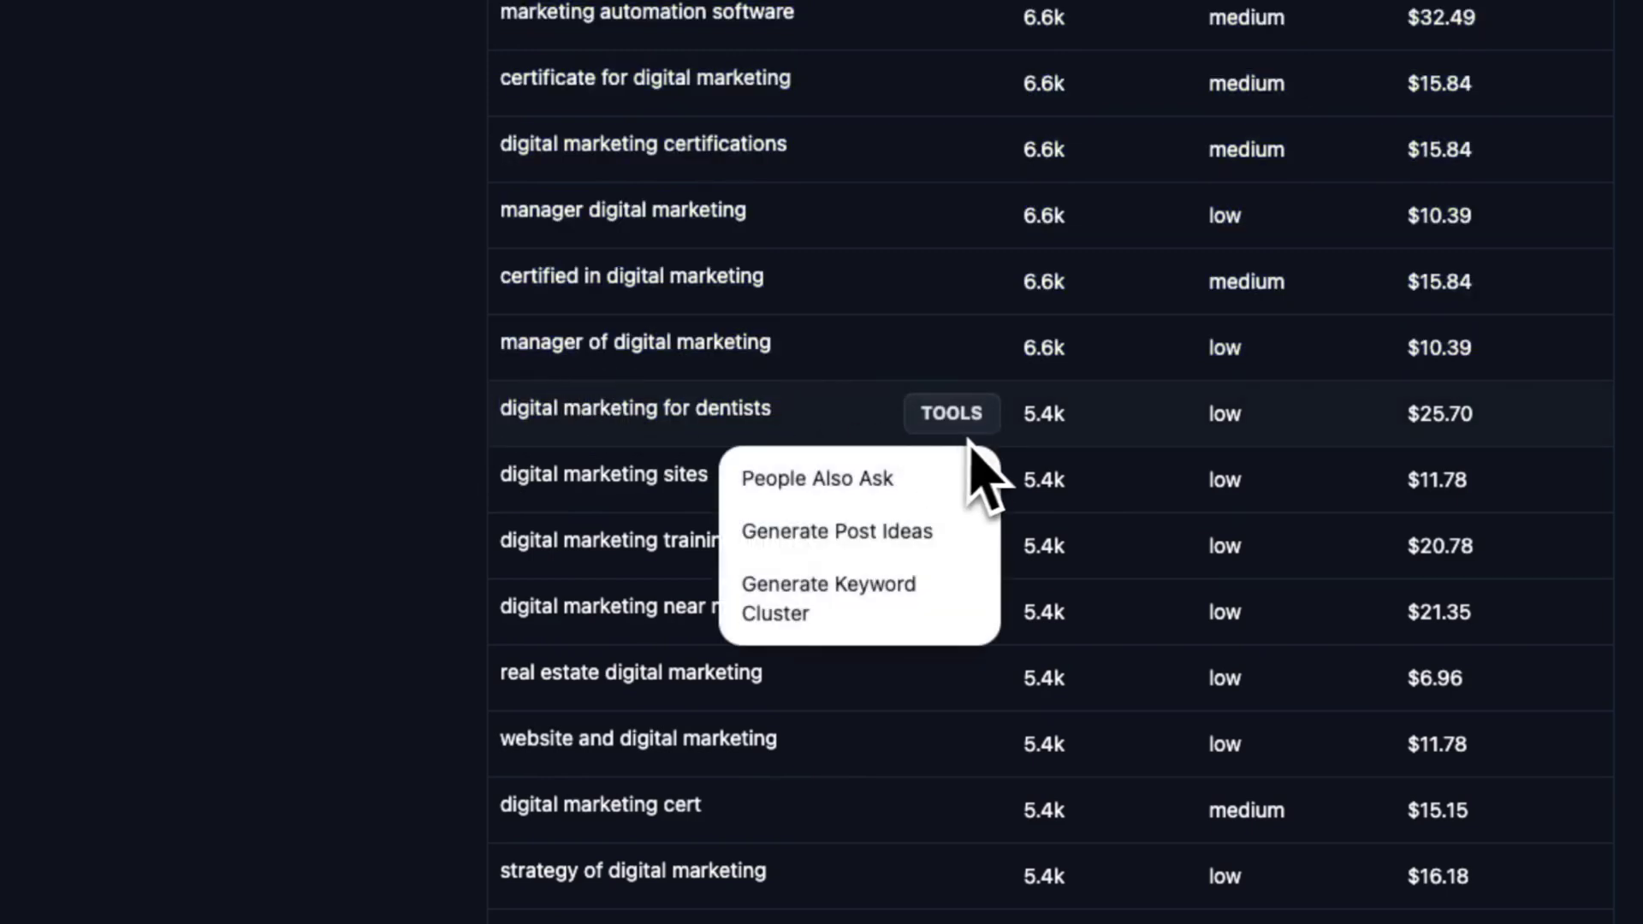